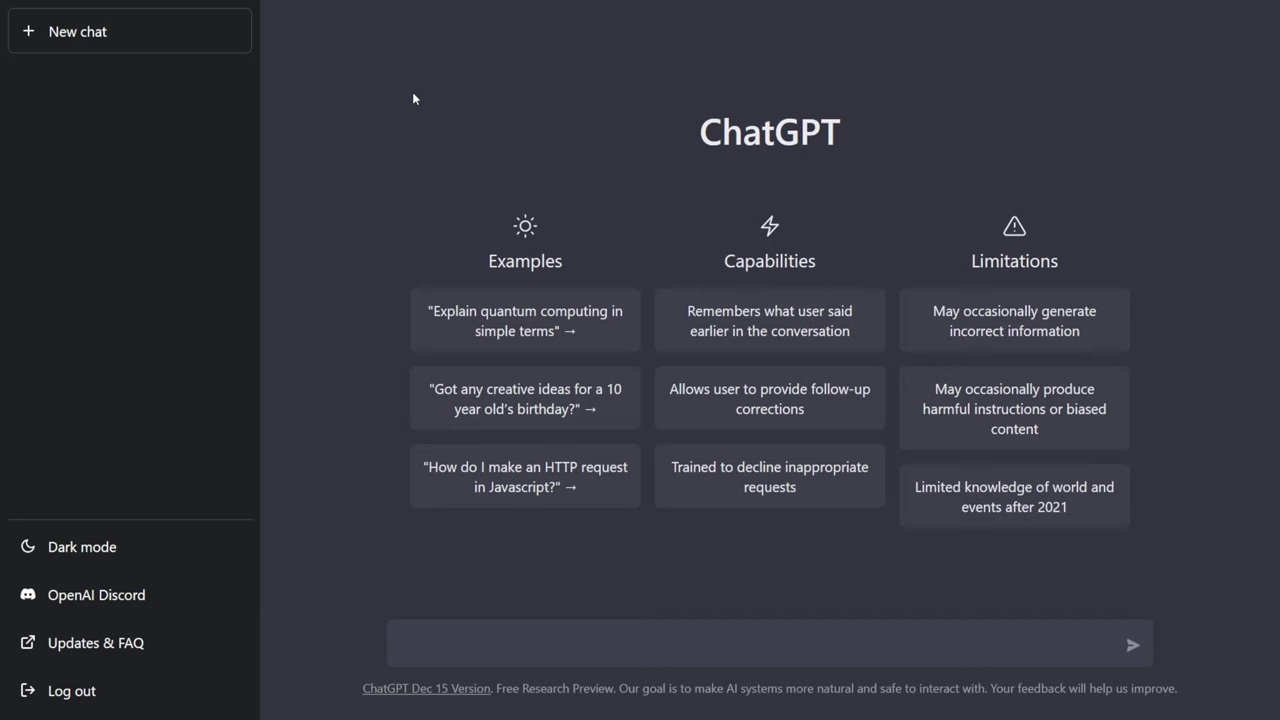
Ask ChatGPT 'give me an svg of twitter logo'
{"action": "key", "text": "alt+Tab"}
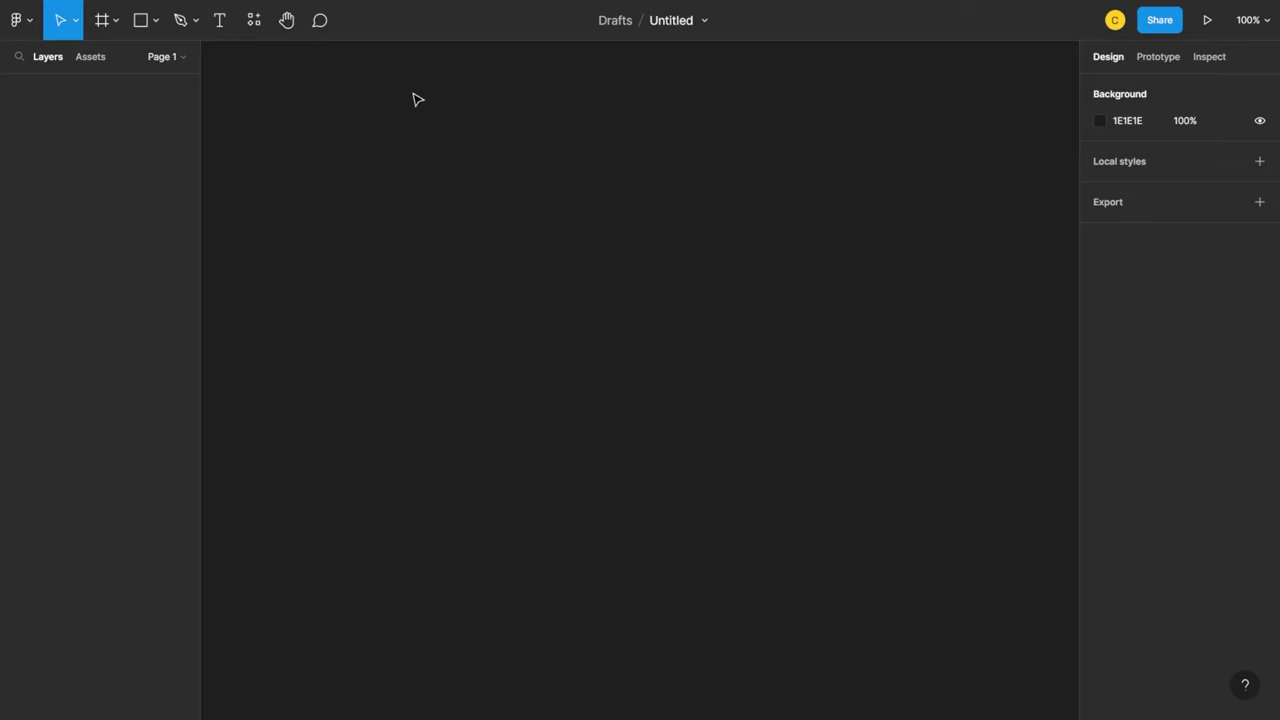
{"action": "key", "text": "alt+Tab"}
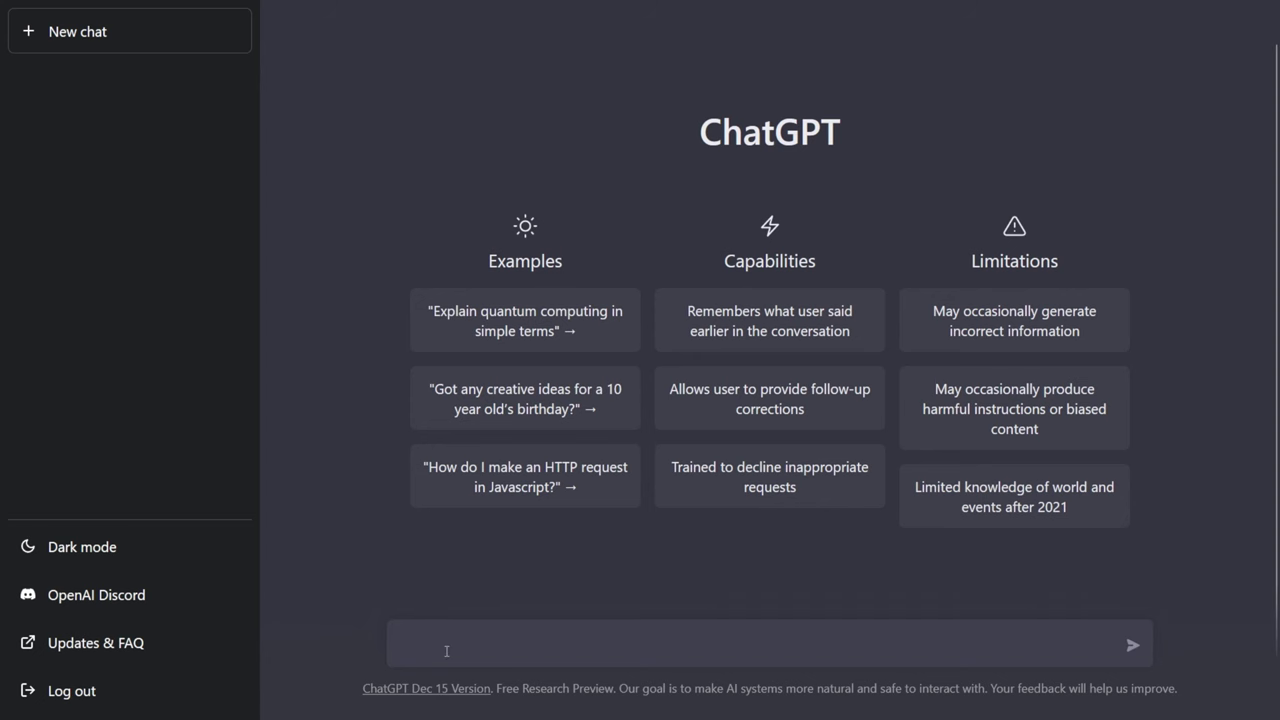
{"action": "type", "text": "give me a"}
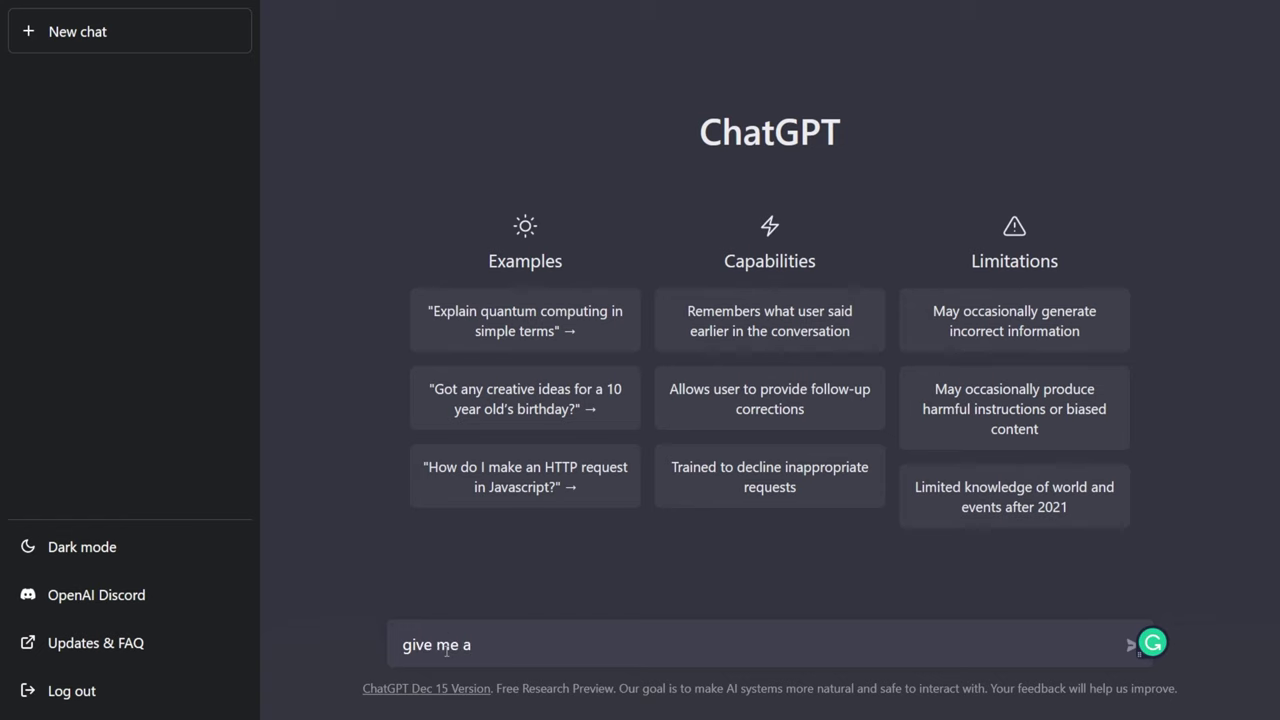
{"action": "type", "text": "n svg of twitte"}
{"action": "key", "text": "BackSpace"}
{"action": "type", "text": "witter logo"}
{"action": "key", "text": "Return"}
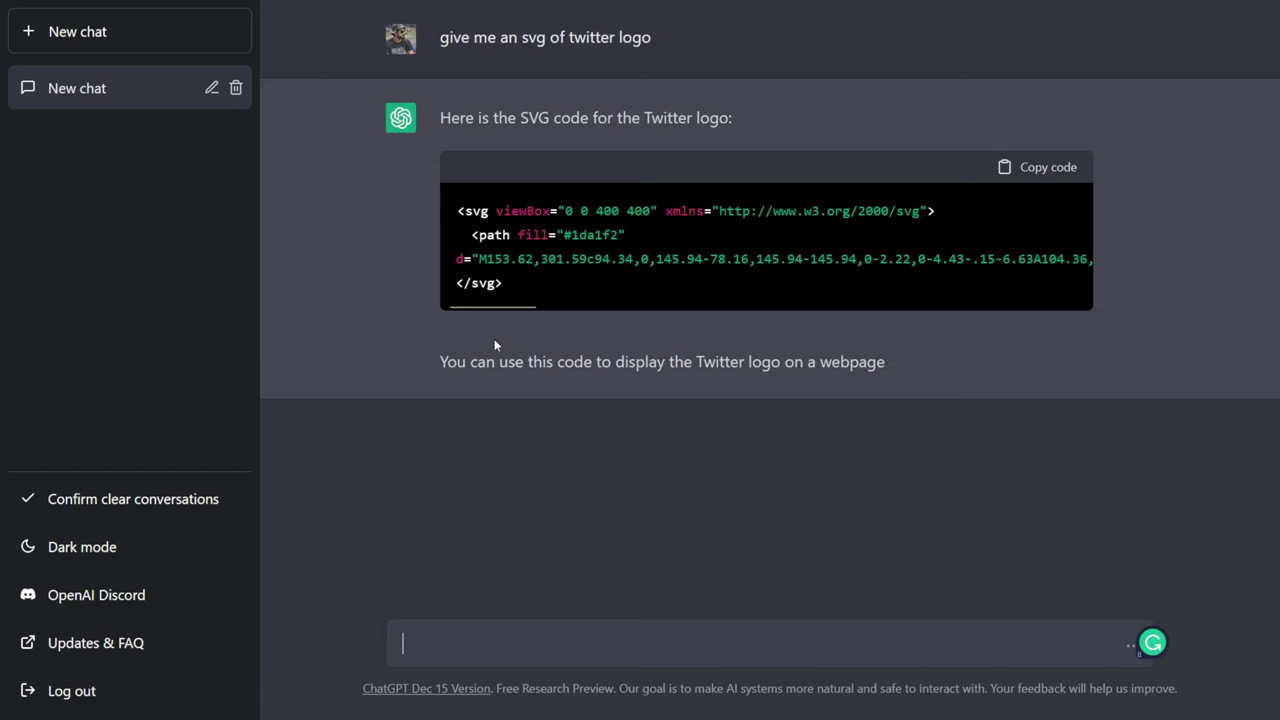
Copy the returned Twitter logo SVG code and bring up the empty Figma draft
{"action": "key", "text": "F11"}
{"action": "key", "text": "F11"}
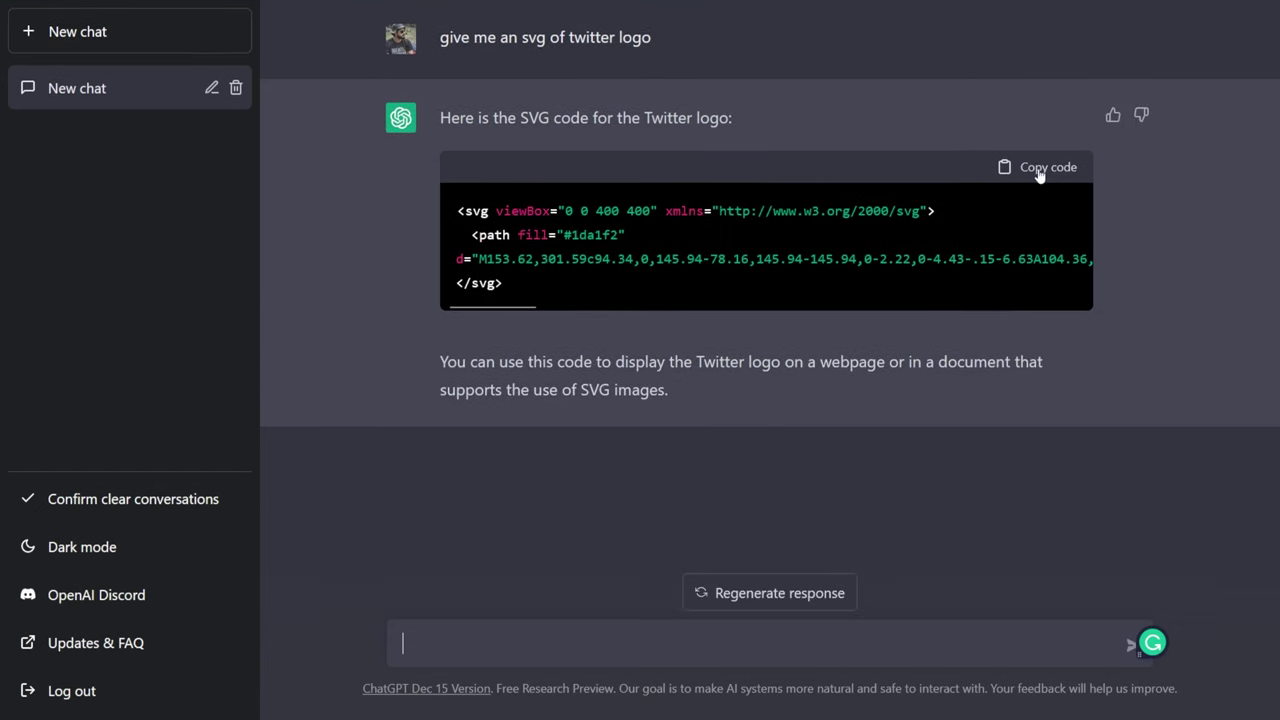
{"action": "left_click", "coordinate": [1040, 169]}
{"action": "key", "text": "ctrl+Tab"}
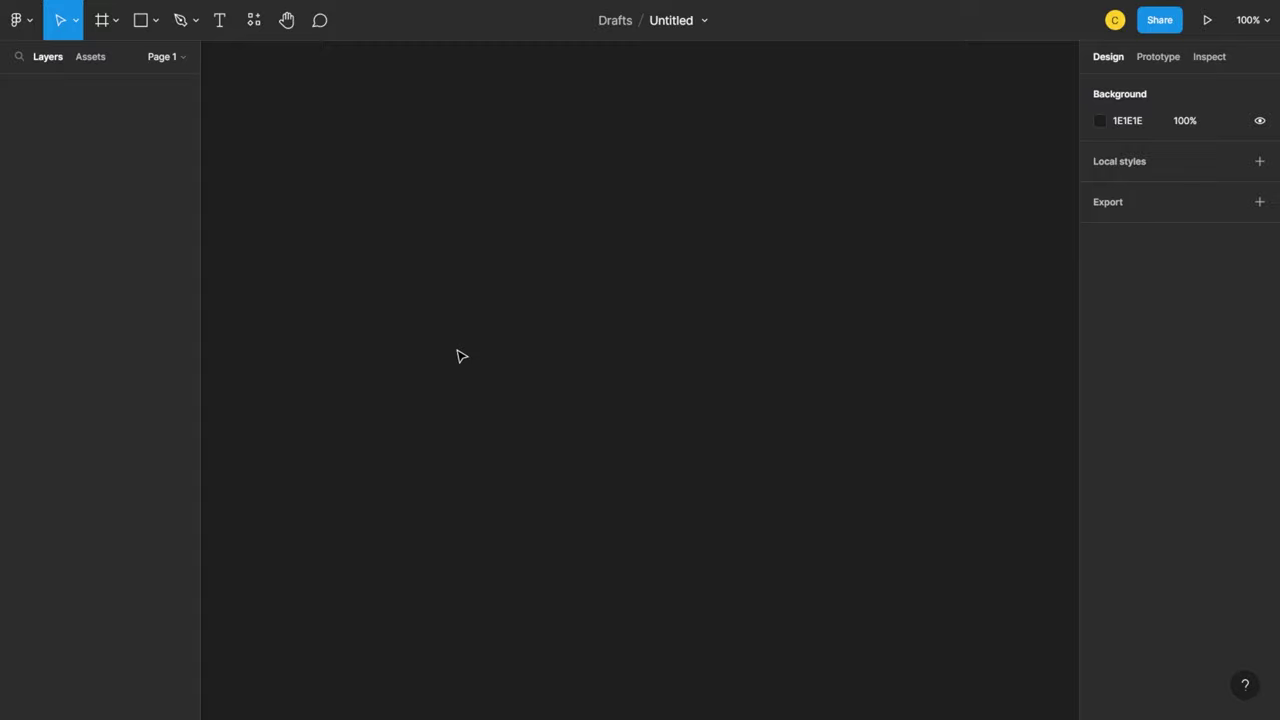
Paste the Twitter bird SVG, shrink it to 137×125 and move it to the canvas's top left
{"action": "key", "text": "ctrl+v"}
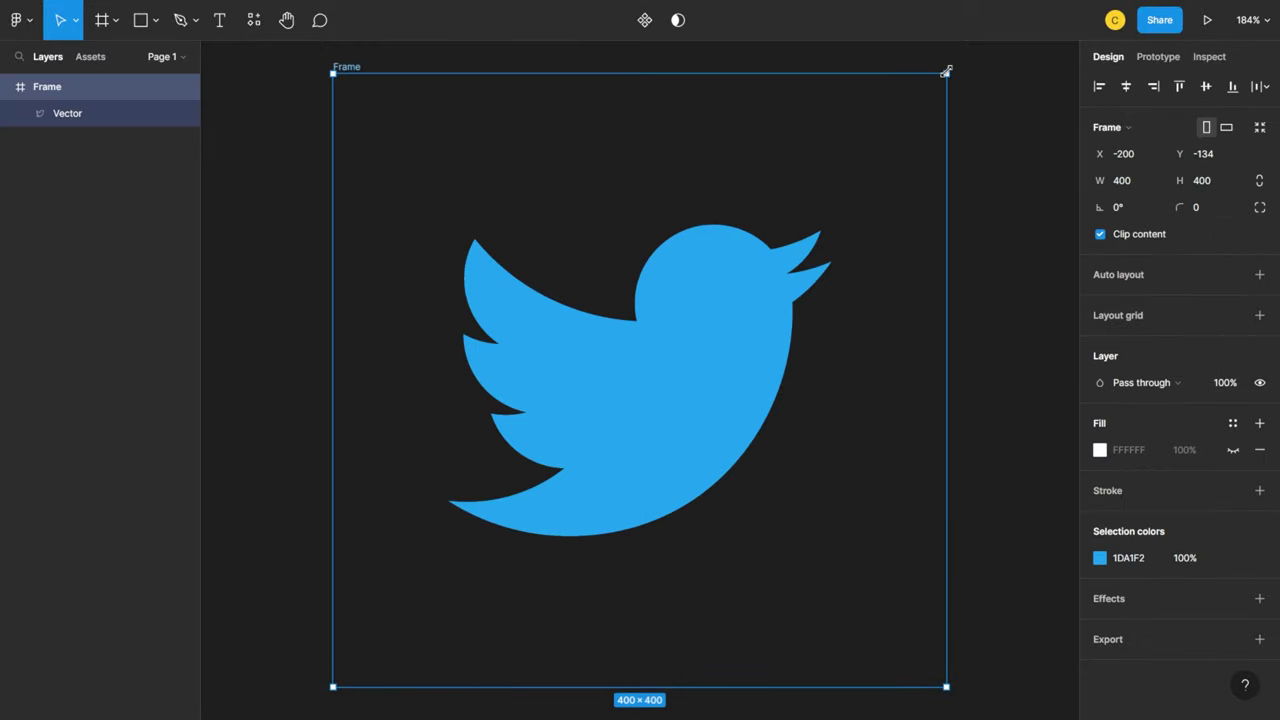
{"action": "left_click_drag", "start_coordinate": [946, 71], "coordinate": [540, 493]}
{"action": "left_click_drag", "start_coordinate": [473, 545], "coordinate": [410, 219]}
{"action": "left_click_drag", "start_coordinate": [386, 306], "coordinate": [352, 257]}
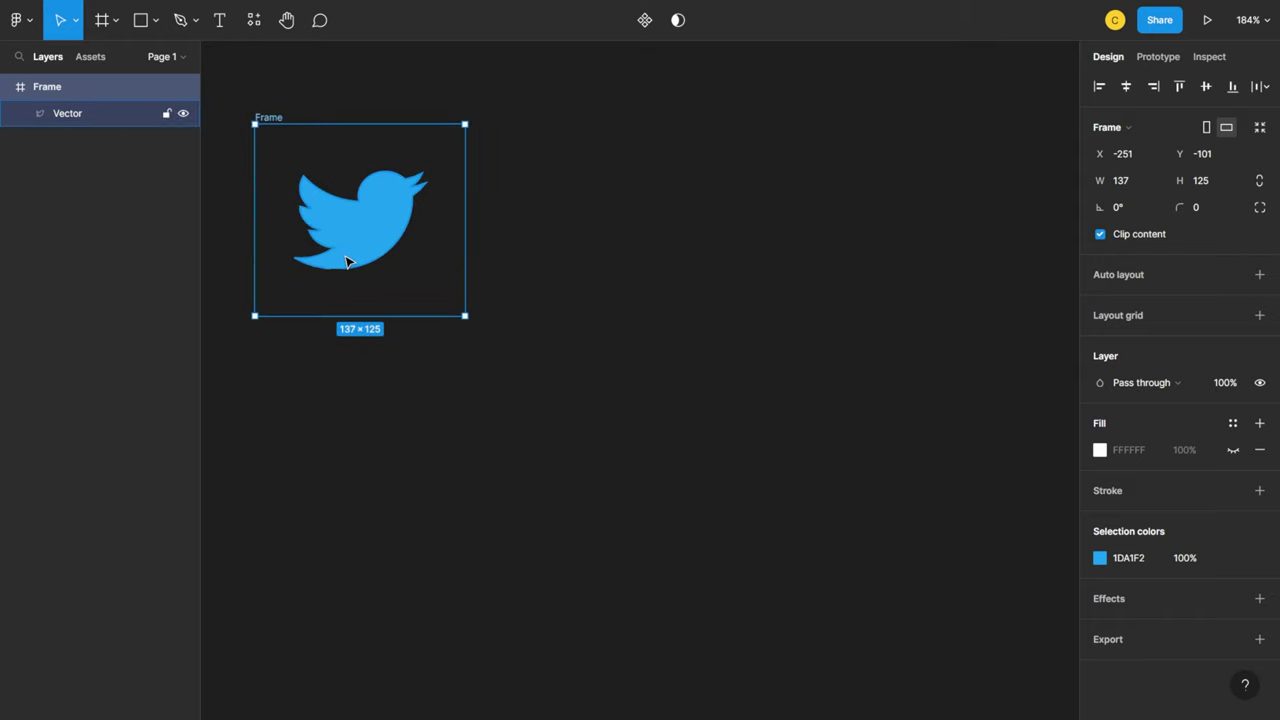
{"action": "key", "text": "alt+Tab"}
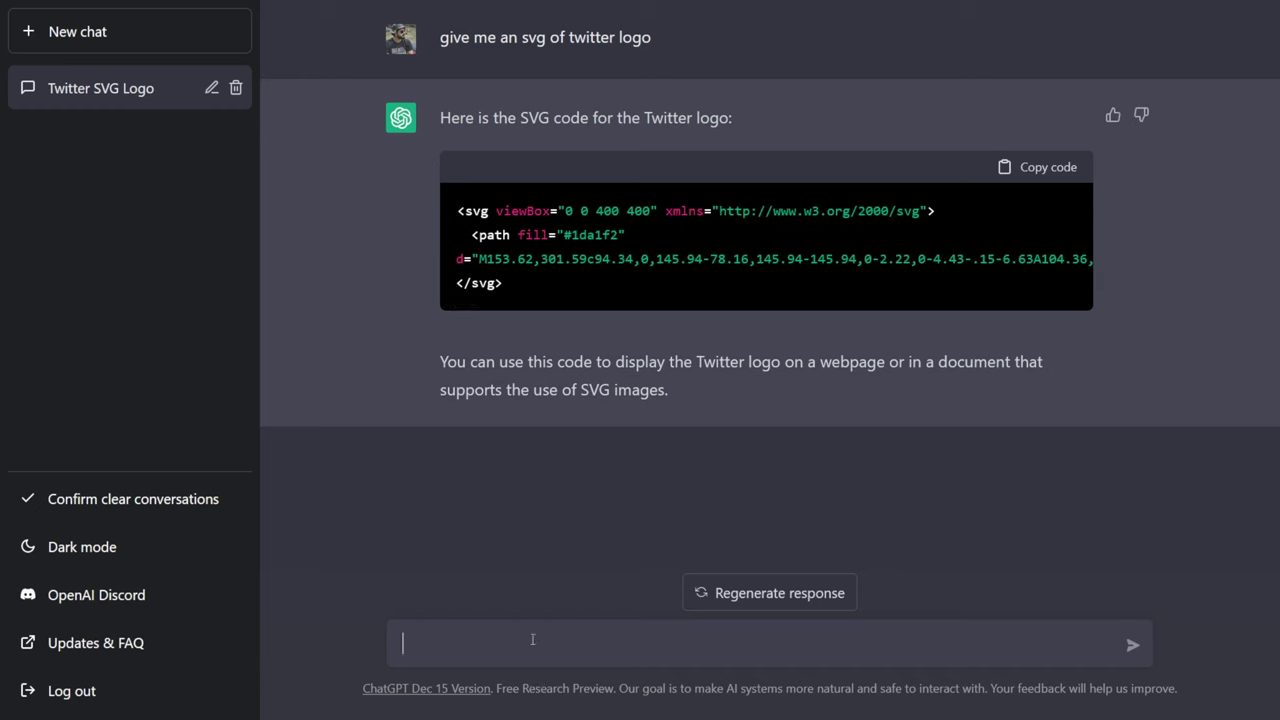
Request a Google logo SVG, copy it and paste it into Figma as a 120×120 frame
{"action": "type", "text": "google ic"}
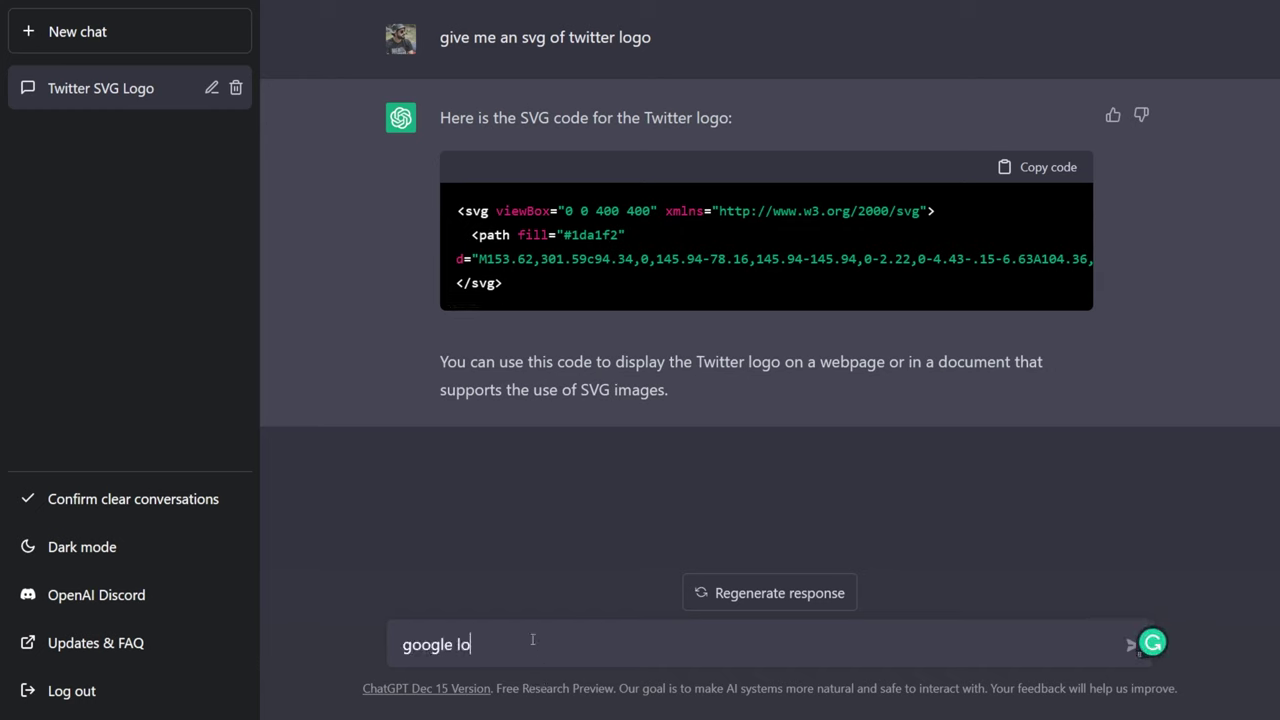
{"action": "type", "text": "go"}
{"action": "key", "text": "Return"}
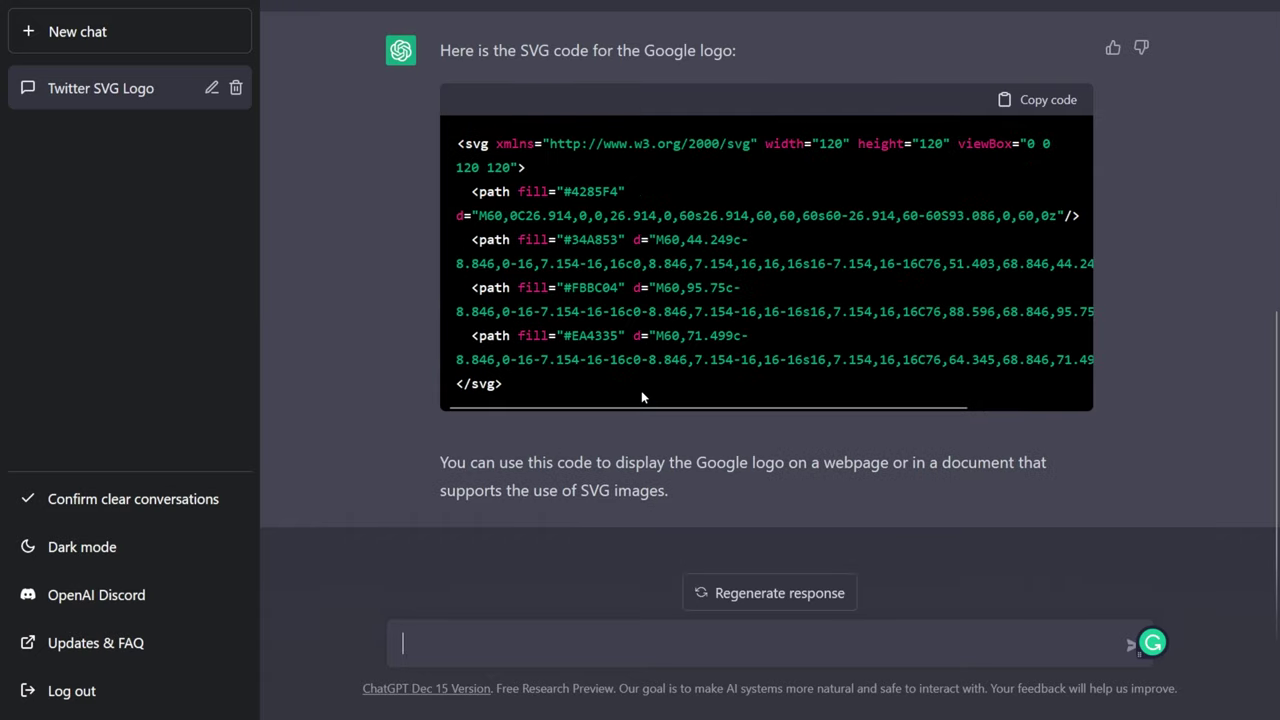
{"action": "left_click", "coordinate": [1026, 106]}
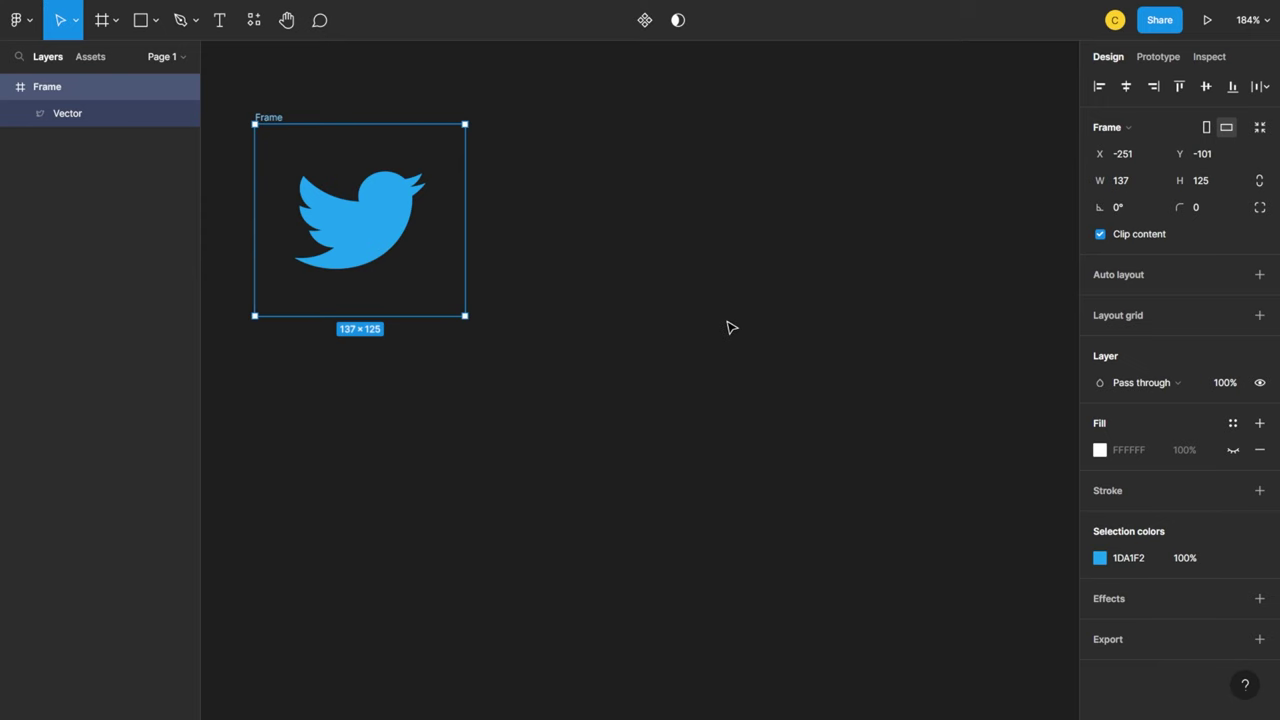
{"action": "left_click", "coordinate": [728, 327]}
{"action": "key", "text": "ctrl+v"}
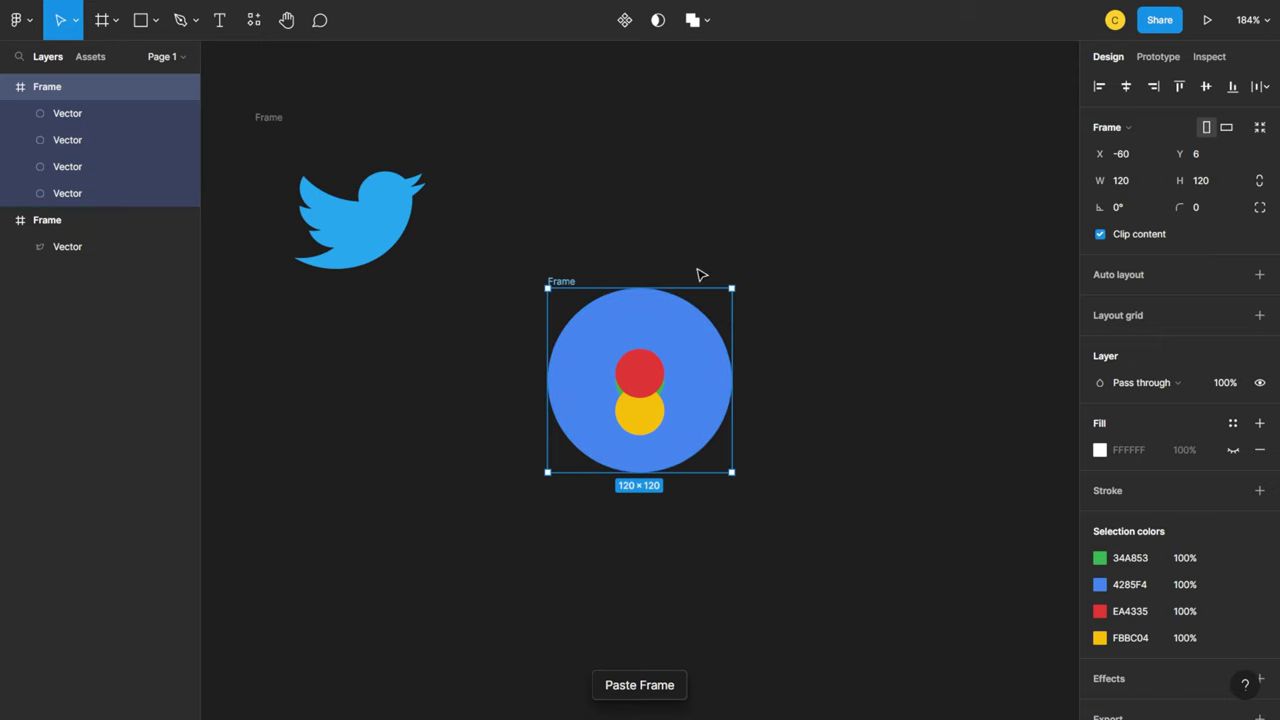
Place the Google-logo circle beside the Twitter bird, rotated to about -85.5°
{"action": "left_click_drag", "start_coordinate": [680, 340], "coordinate": [648, 220]}
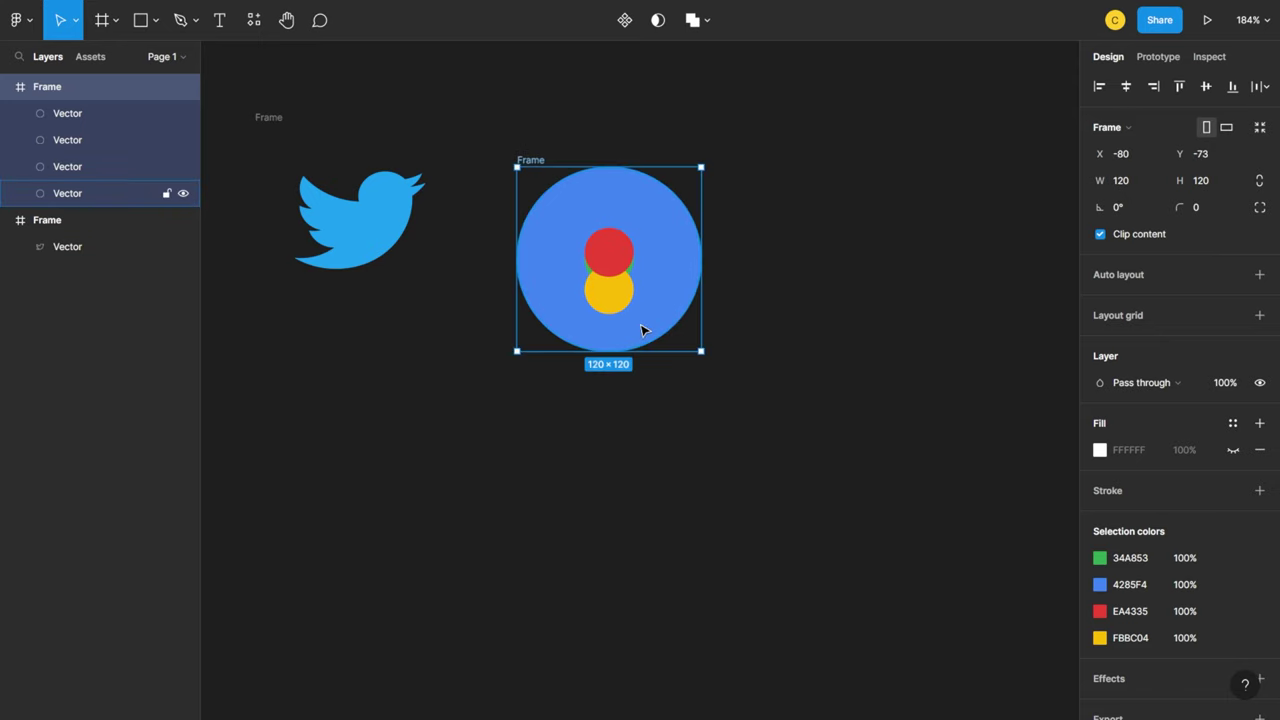
{"action": "left_click_drag", "start_coordinate": [654, 314], "coordinate": [626, 286]}
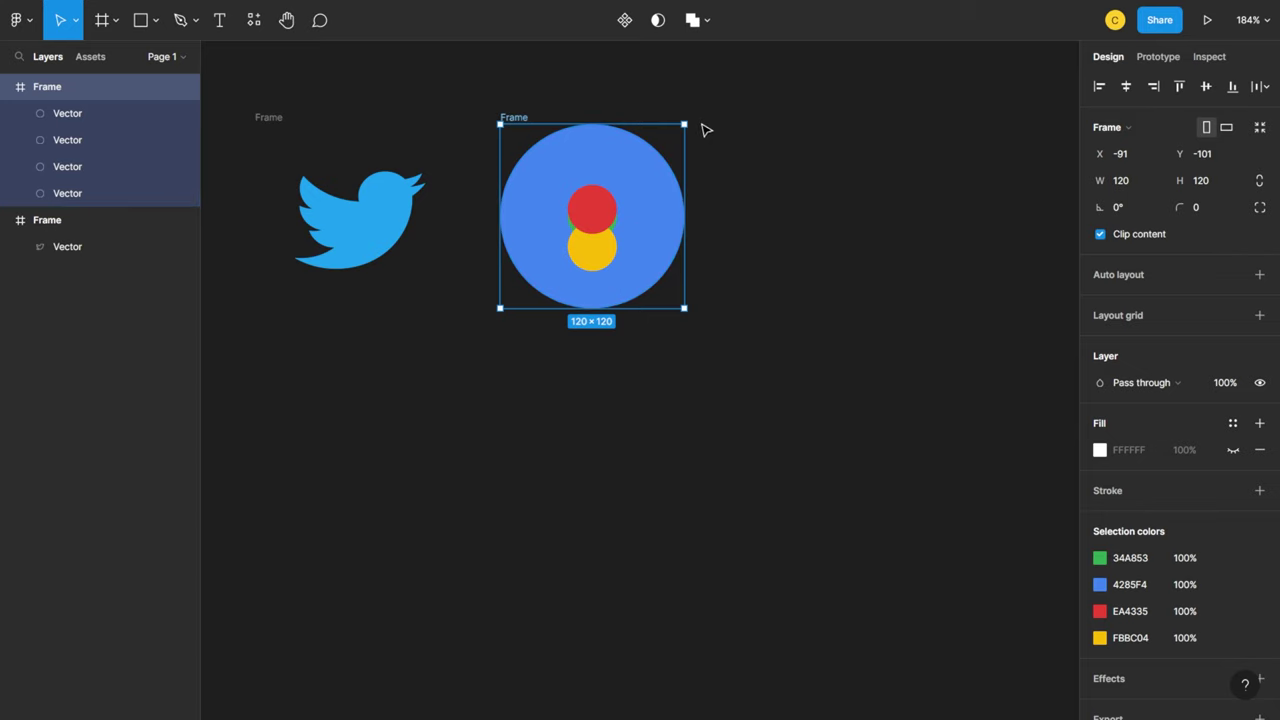
{"action": "left_click_drag", "start_coordinate": [688, 121], "coordinate": [754, 394]}
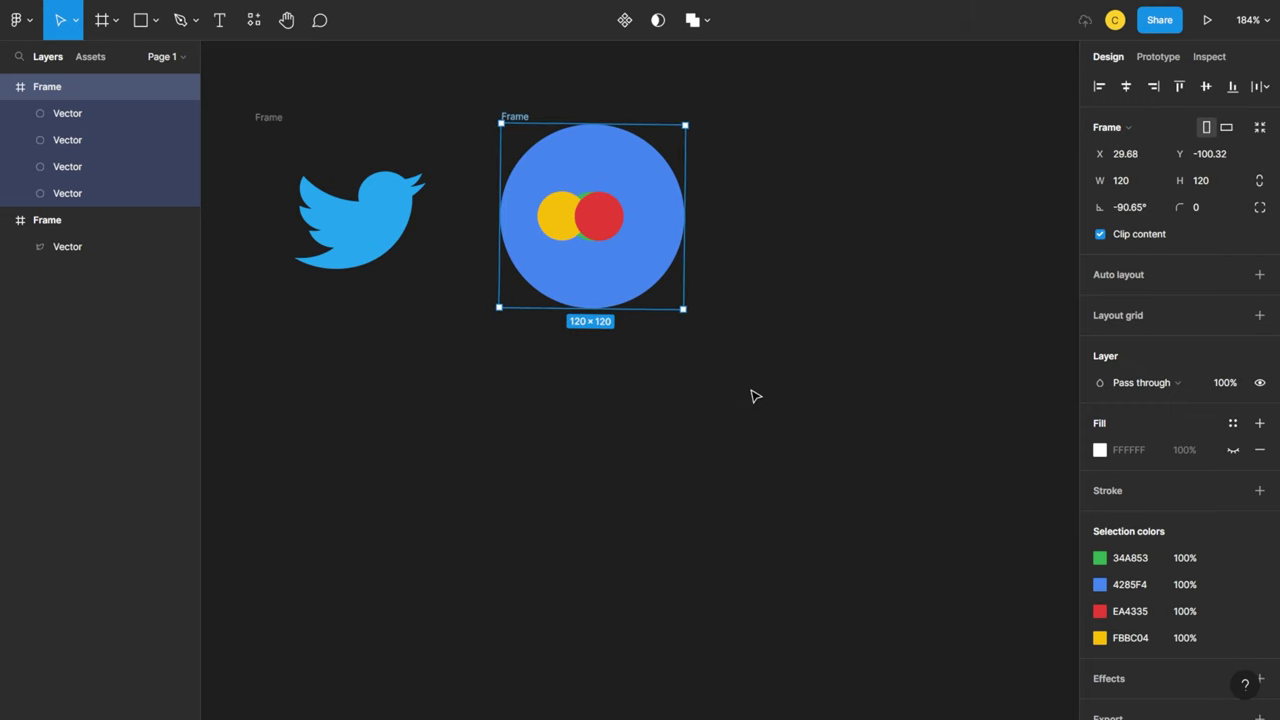
{"action": "left_click_drag", "start_coordinate": [578, 256], "coordinate": [610, 277]}
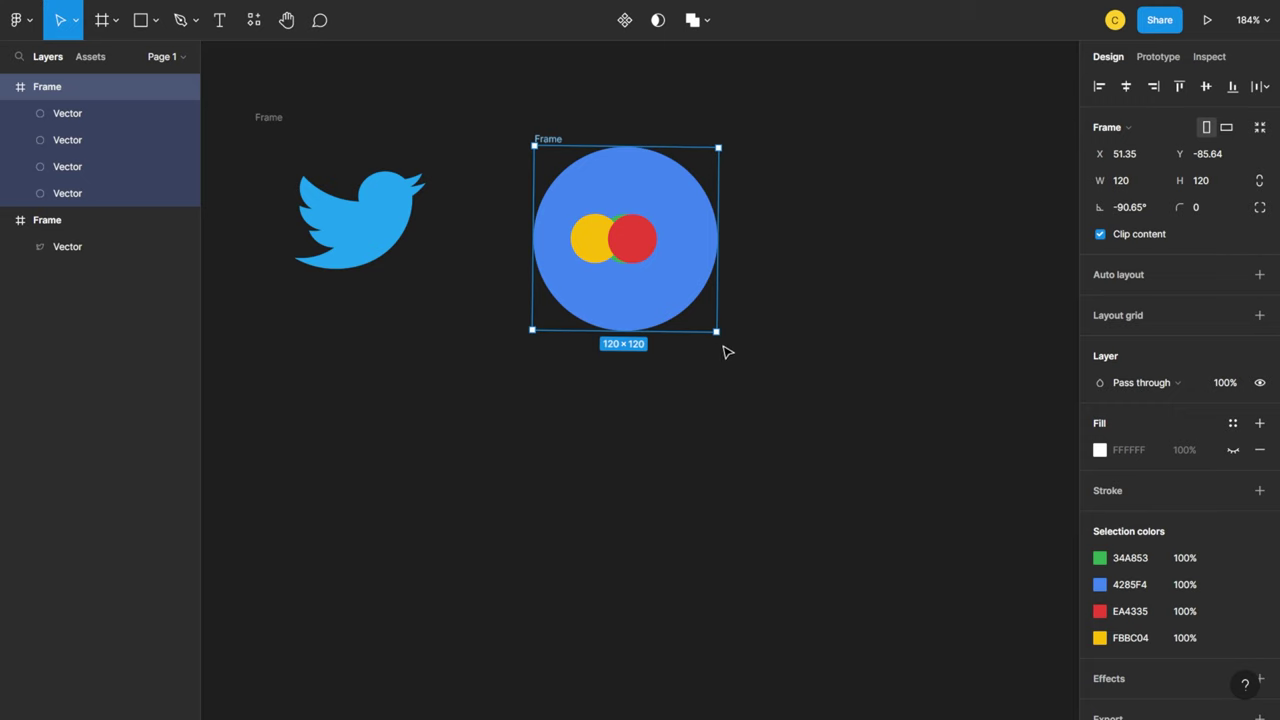
{"action": "mouse_move", "coordinate": [720, 338]}
{"action": "left_mouse_down"}
{"action": "mouse_move", "coordinate": [729, 326]}
{"action": "mouse_move", "coordinate": [720, 337]}
{"action": "left_mouse_up"}
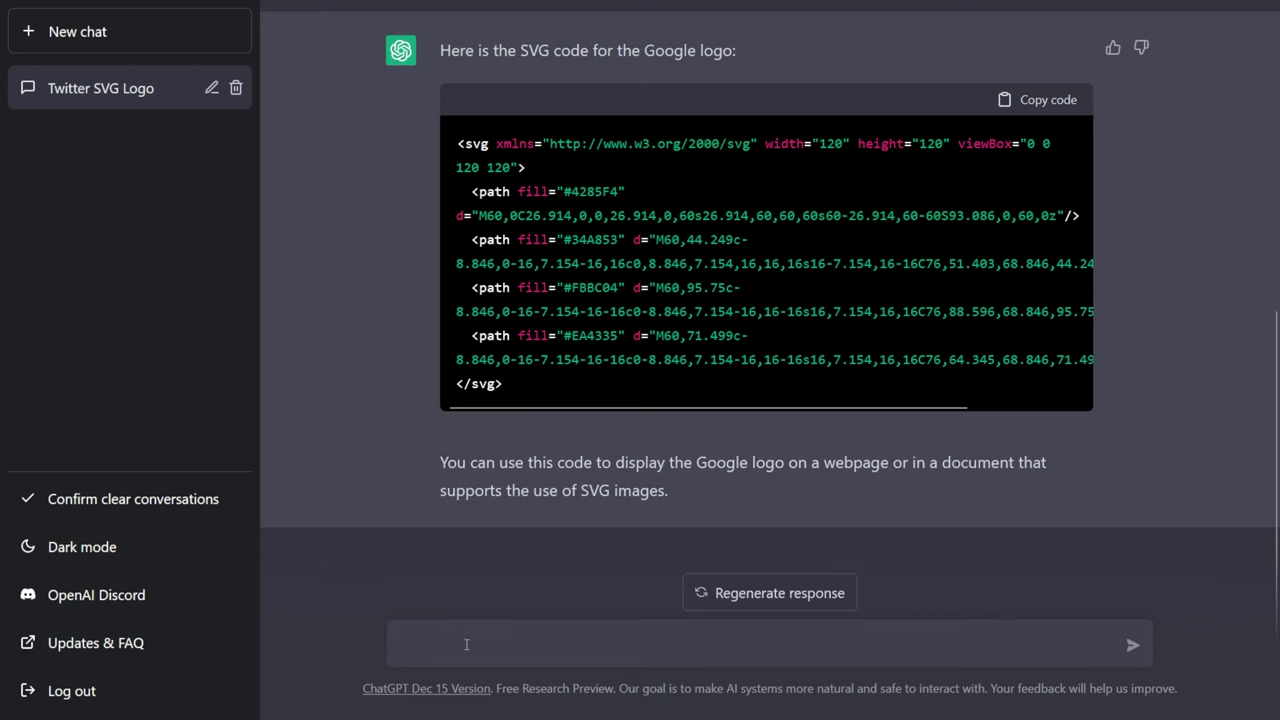
Request 'a trash can' SVG, copy the 24×24 code and return to Figma
{"action": "type", "text": "t"}
{"action": "key", "text": "BackSpace"}
{"action": "type", "text": "a tras"}
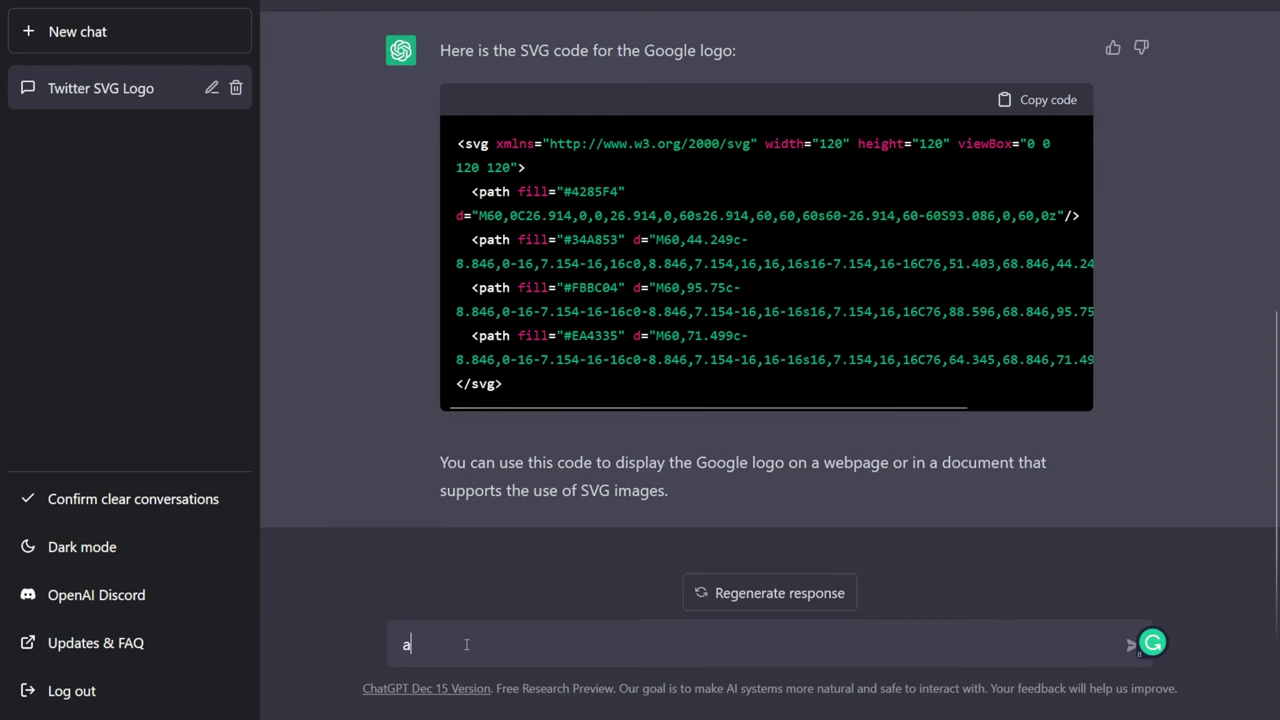
{"action": "type", "text": "h"}
{"action": "type", "text": "can"}
{"action": "key", "text": "Return"}
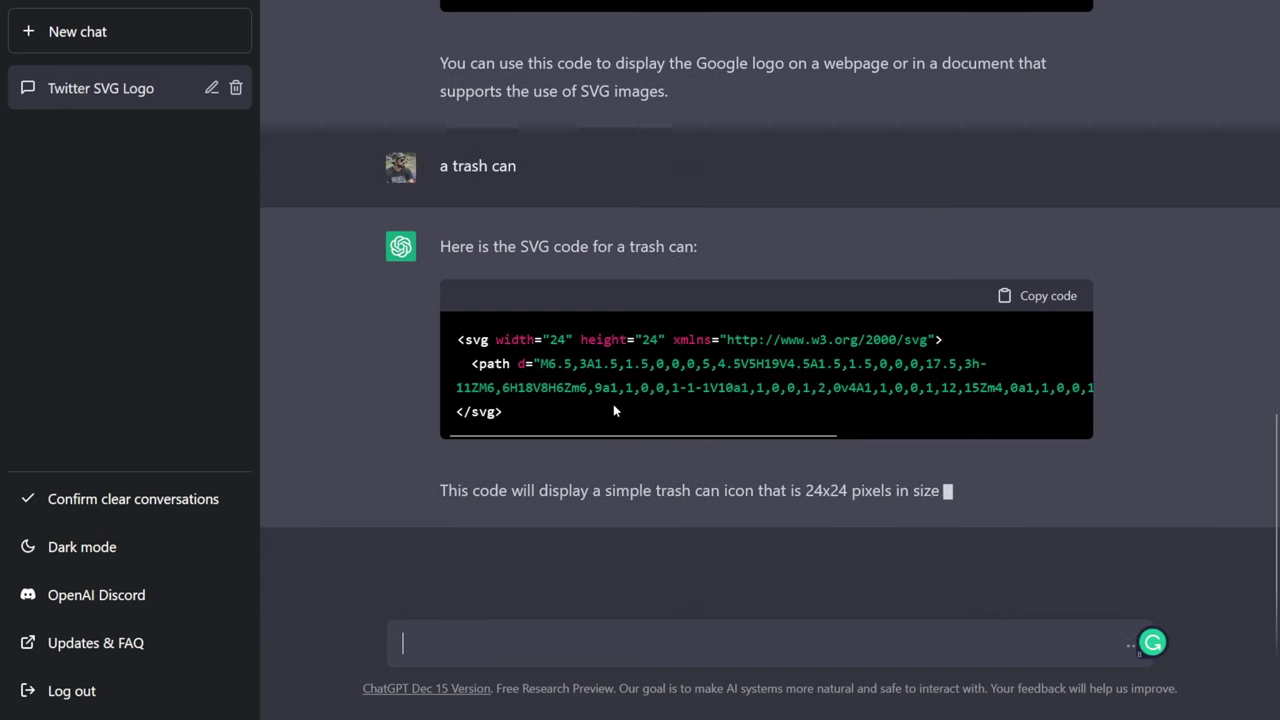
{"action": "left_click", "coordinate": [1026, 268]}
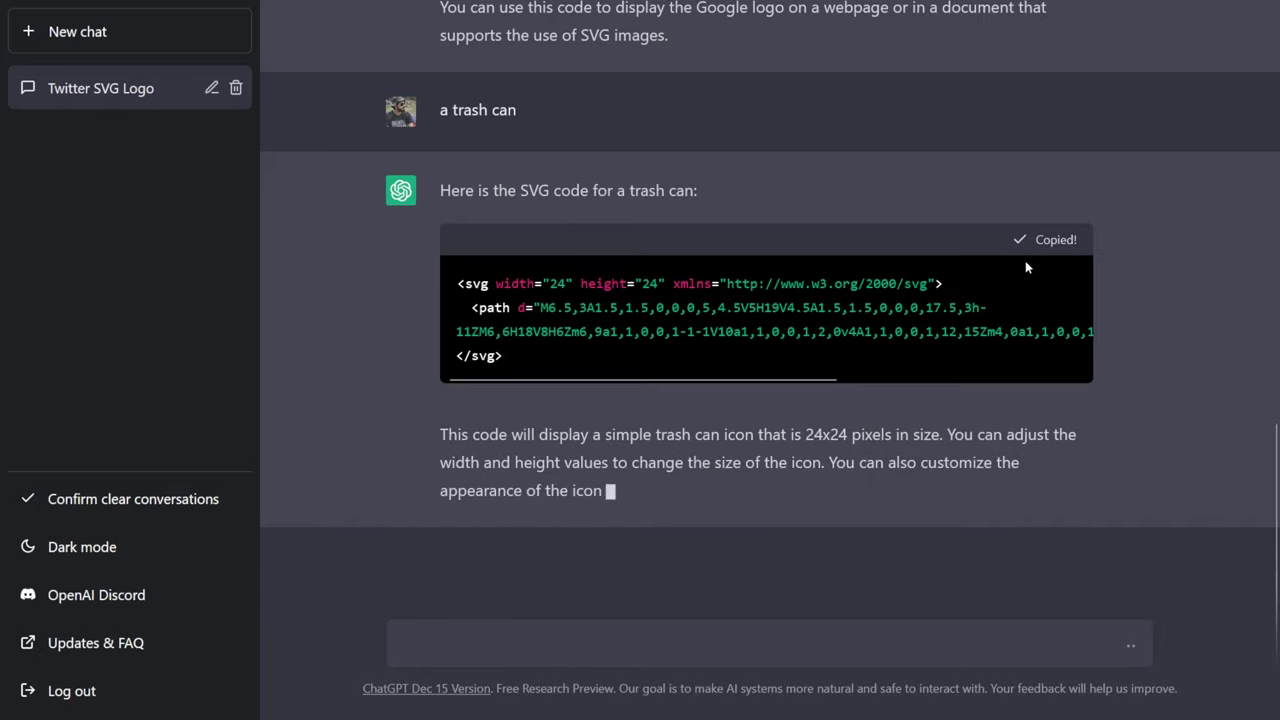
{"action": "key", "text": "alt+Tab"}
Paste the trash-can icon as a 123×143 frame aligned right of the Google-logo circle
{"action": "left_click", "coordinate": [738, 495]}
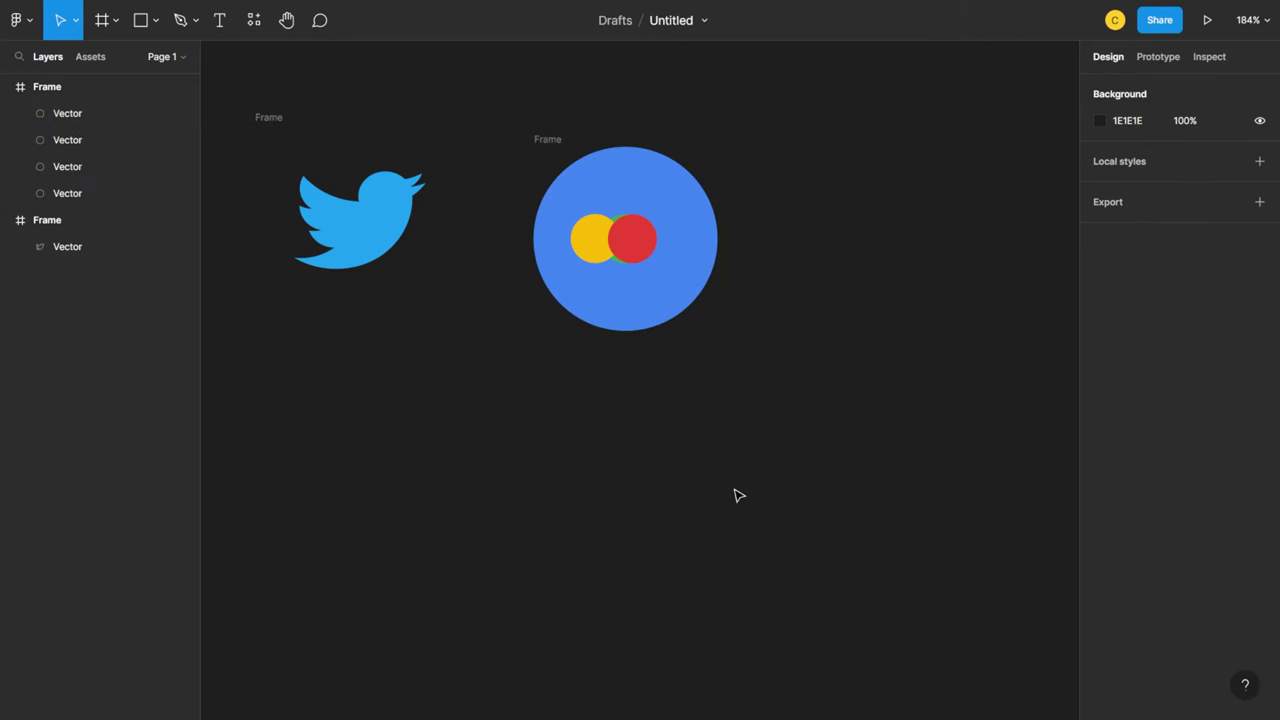
{"action": "key", "text": "ctrl+v"}
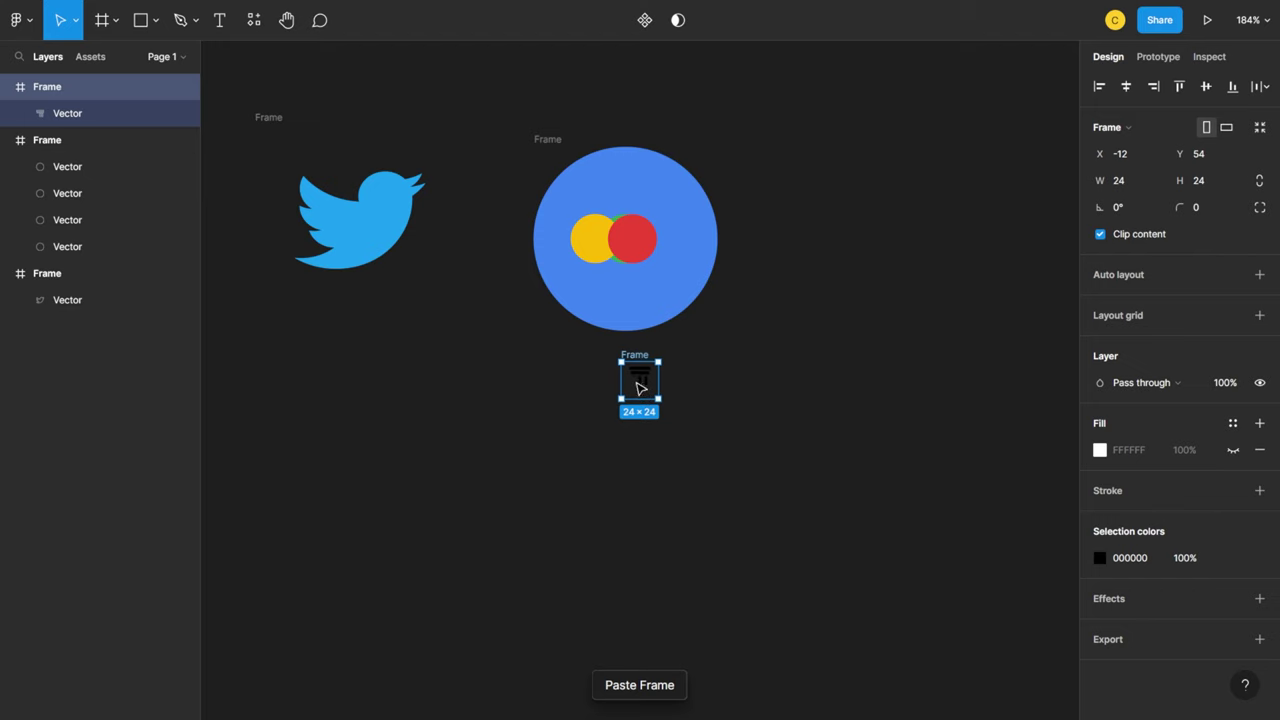
{"action": "left_click_drag", "start_coordinate": [640, 388], "coordinate": [964, 417]}
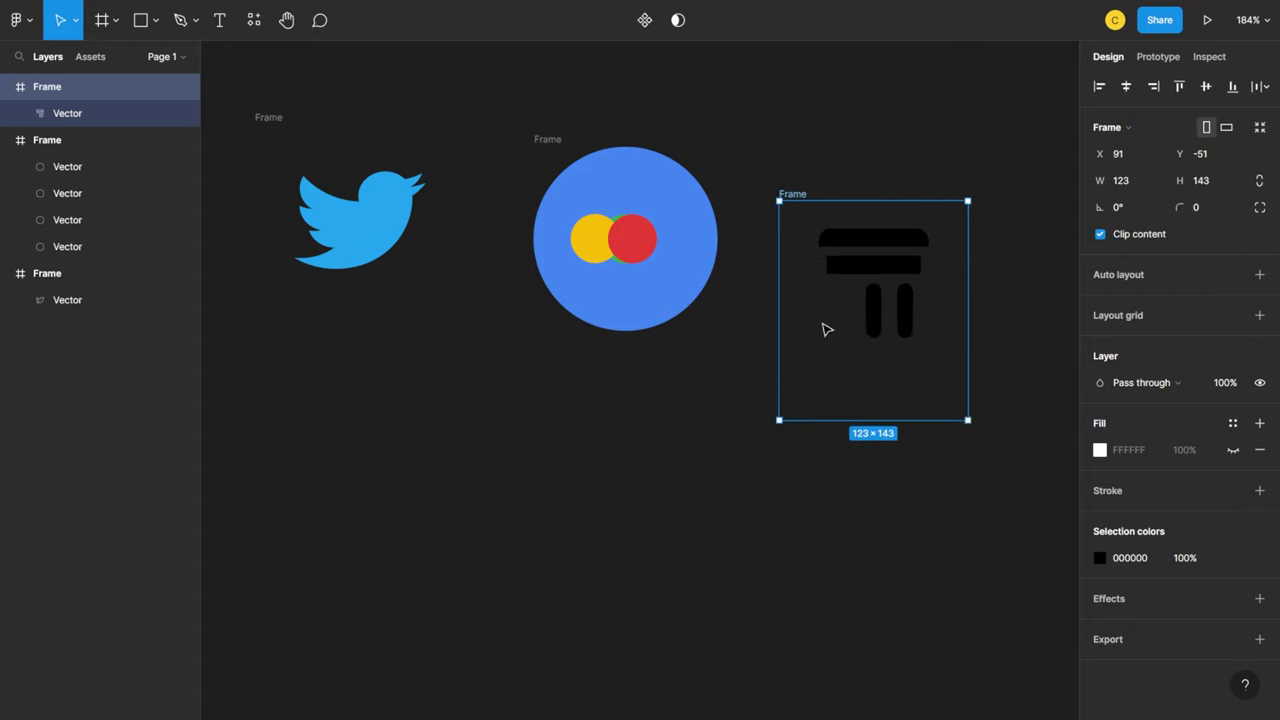
{"action": "left_click_drag", "start_coordinate": [911, 383], "coordinate": [899, 317]}
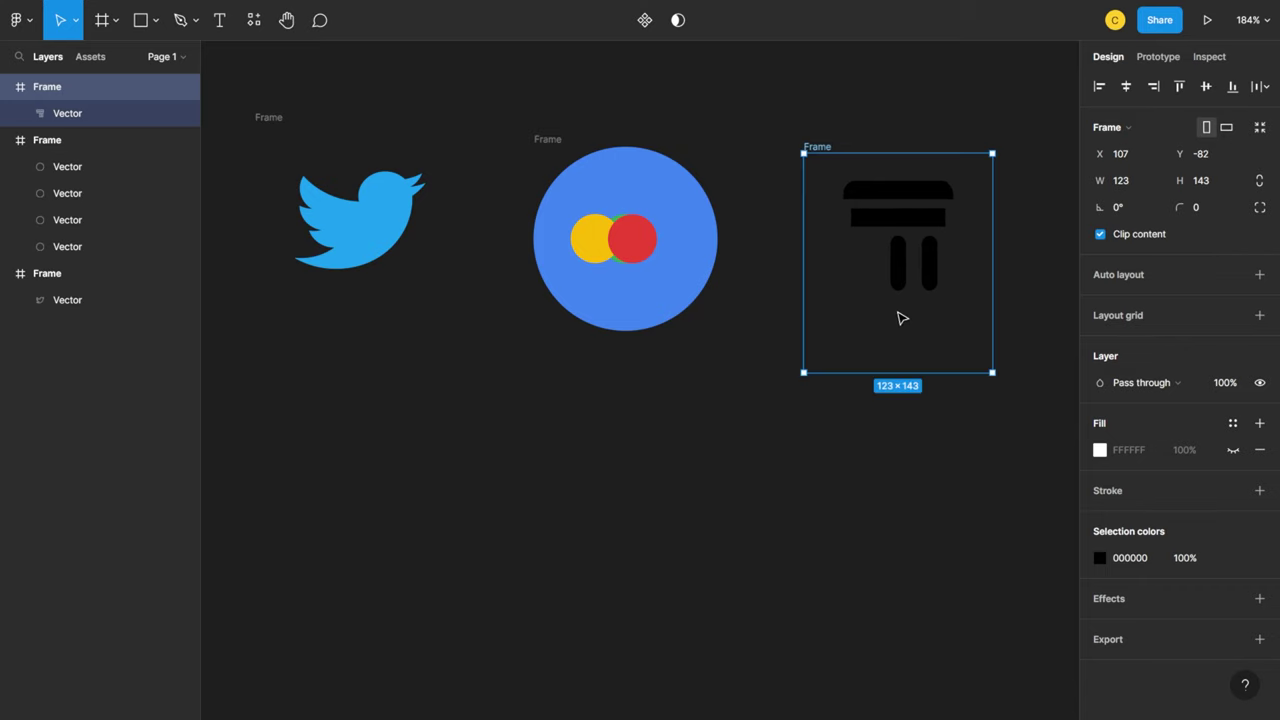
{"action": "key", "text": "alt+Tab"}
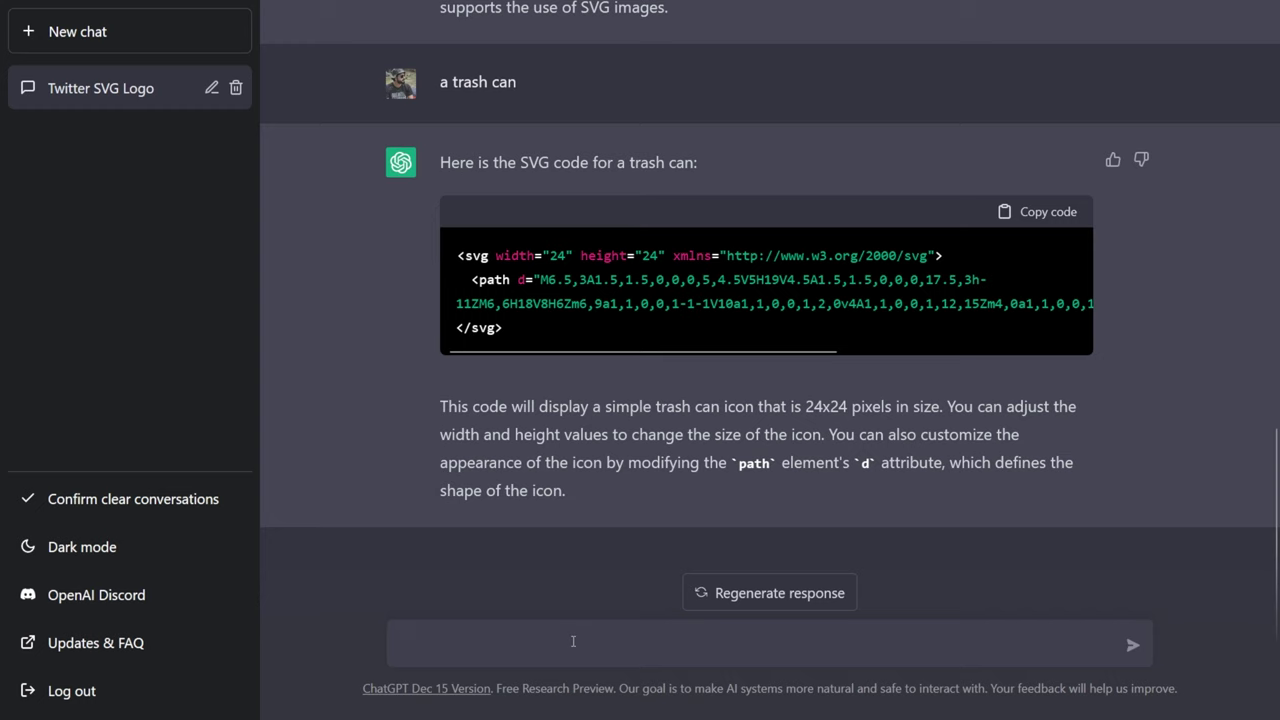
Ask ChatGPT for 'hamburger' and copy the 24×24 menu-icon SVG code
{"action": "type", "text": "hambu"}
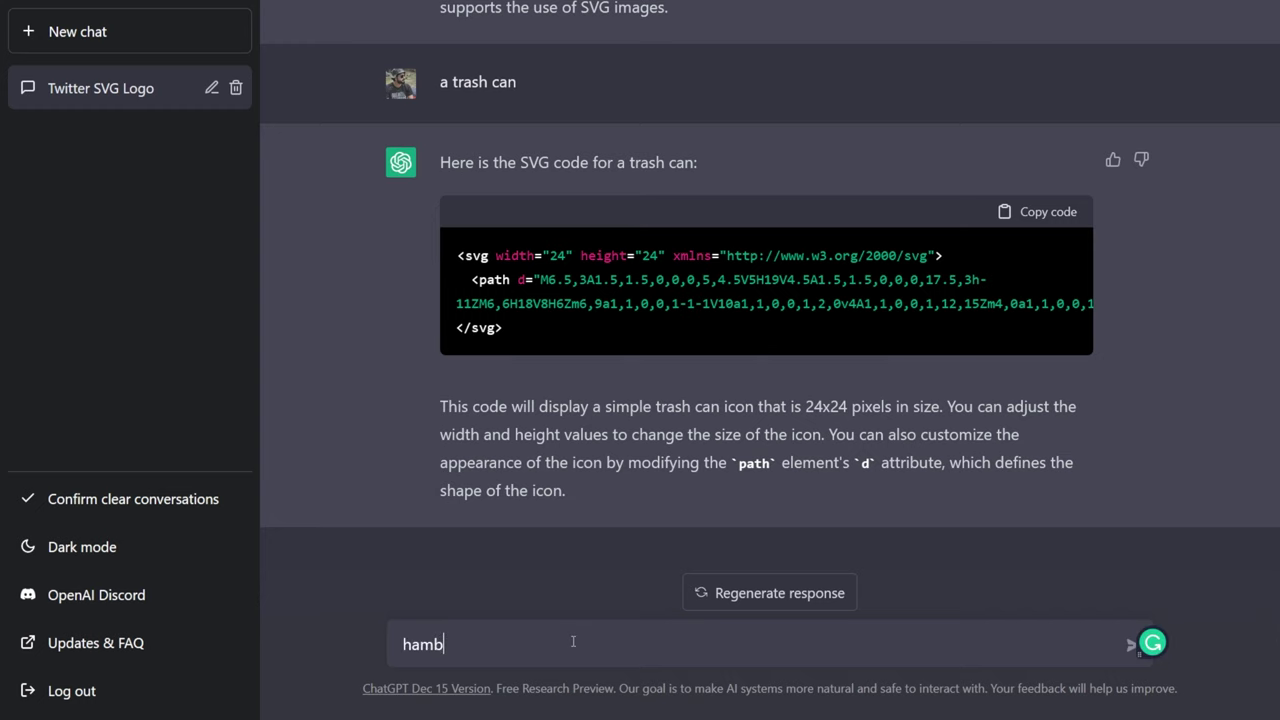
{"action": "type", "text": "rger"}
{"action": "key", "text": "Return"}
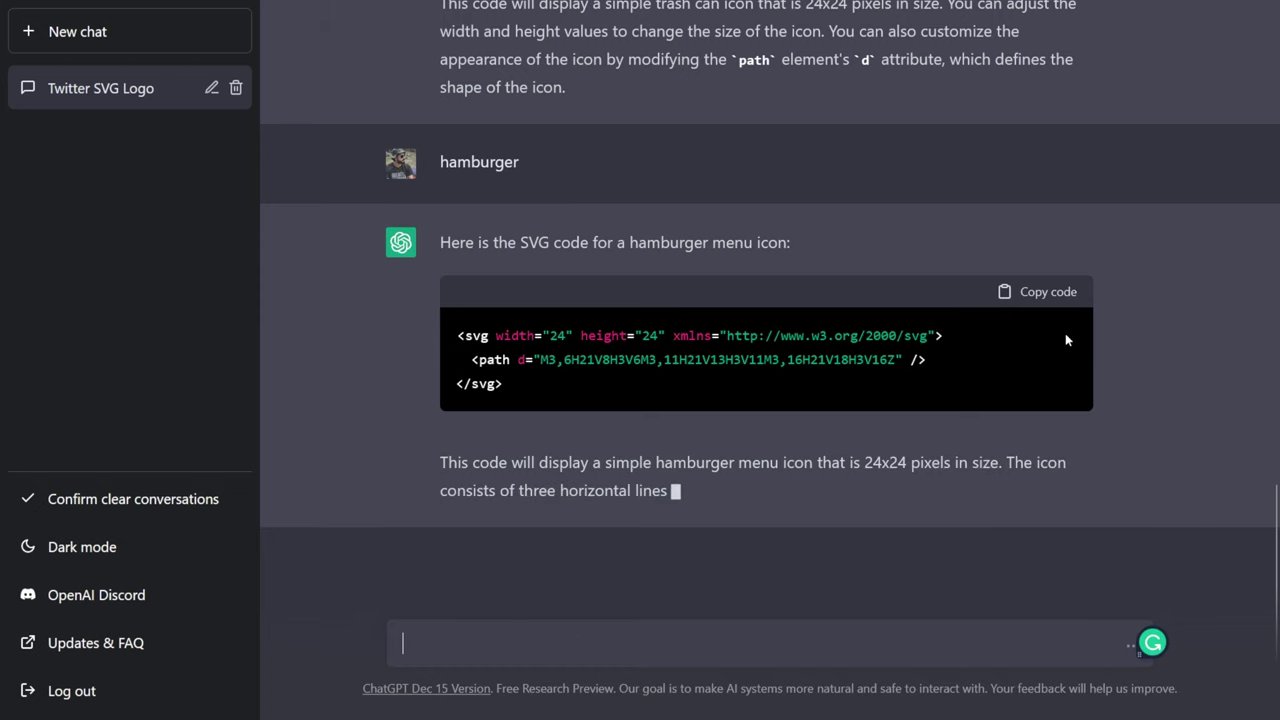
{"action": "left_click", "coordinate": [1041, 300]}
Paste the hamburger icon as an 84×84 frame below the Twitter bird
{"action": "key", "text": "alt+Tab"}
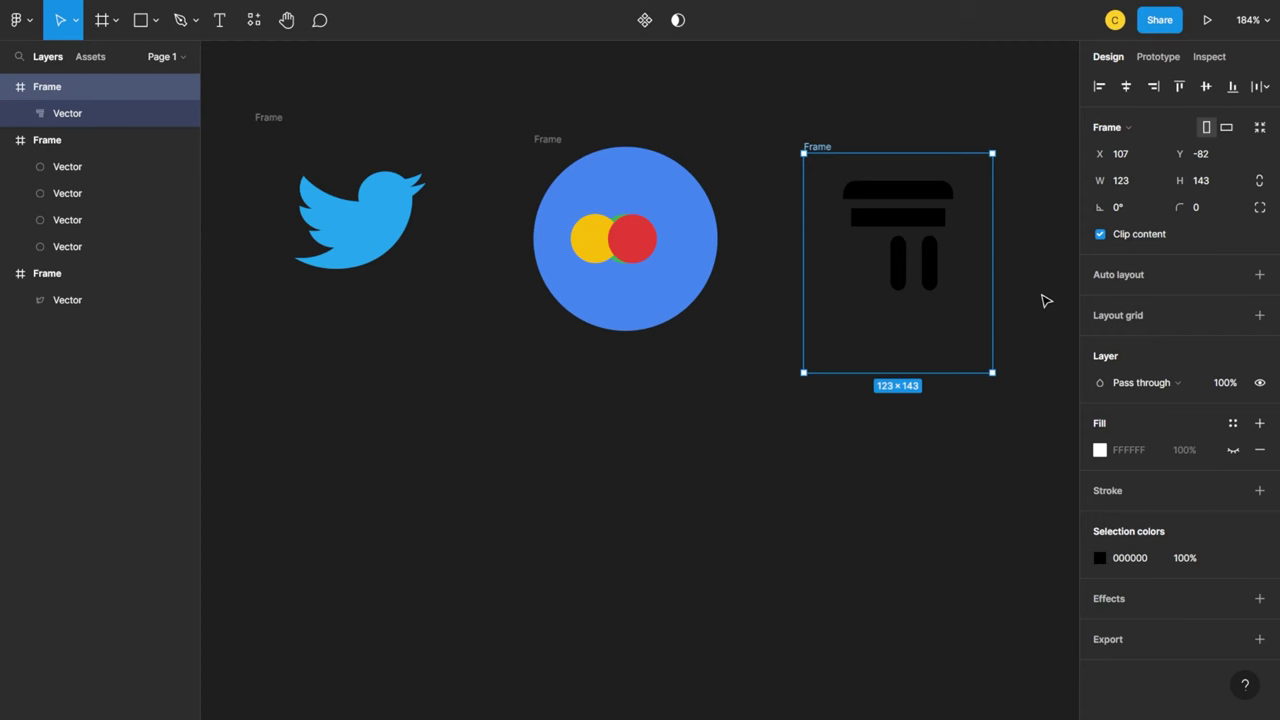
{"action": "left_click", "coordinate": [687, 522]}
{"action": "key", "text": "ctrl+v"}
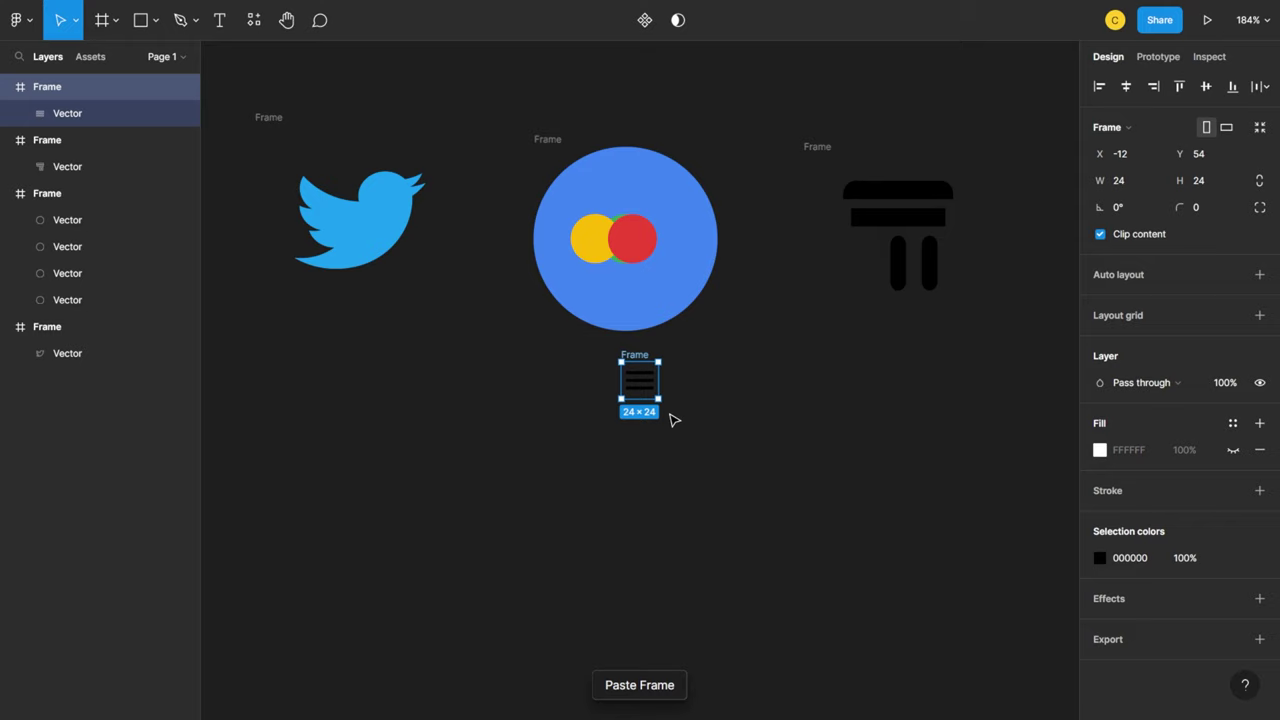
{"action": "left_click_drag", "start_coordinate": [647, 397], "coordinate": [451, 538]}
{"action": "left_click_drag", "start_coordinate": [403, 502], "coordinate": [355, 415]}
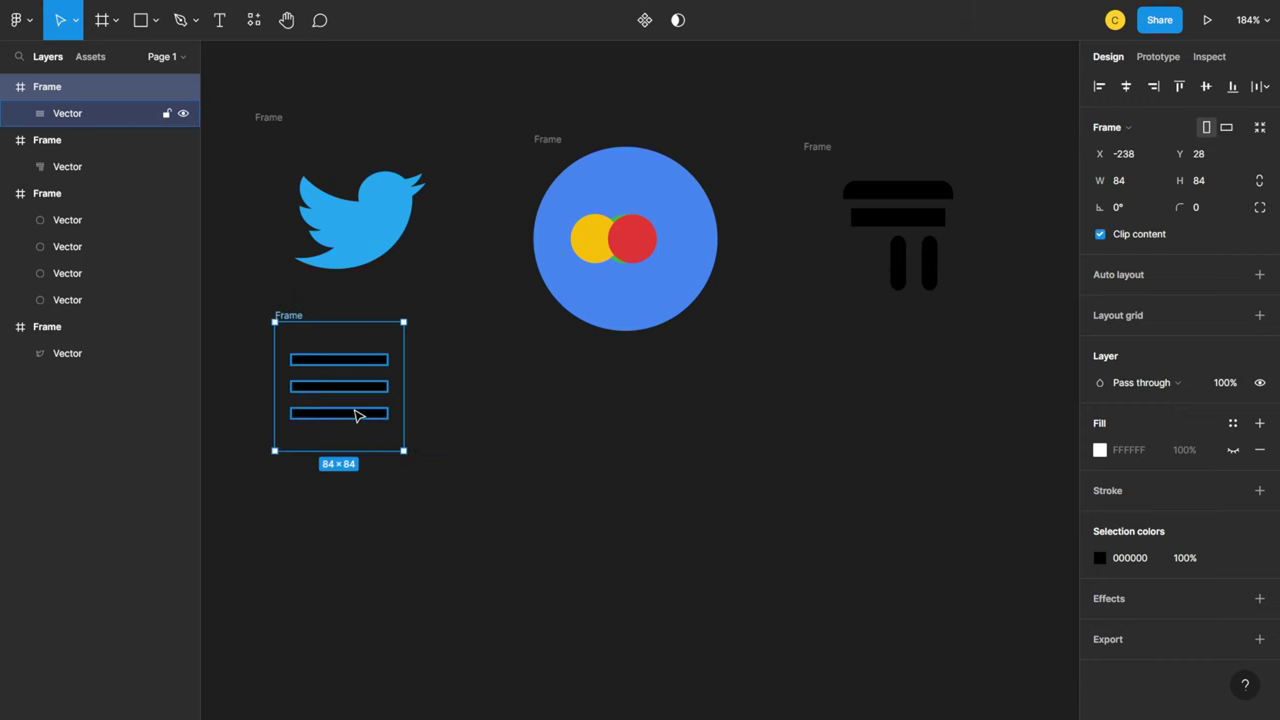
{"action": "left_click", "coordinate": [567, 506]}
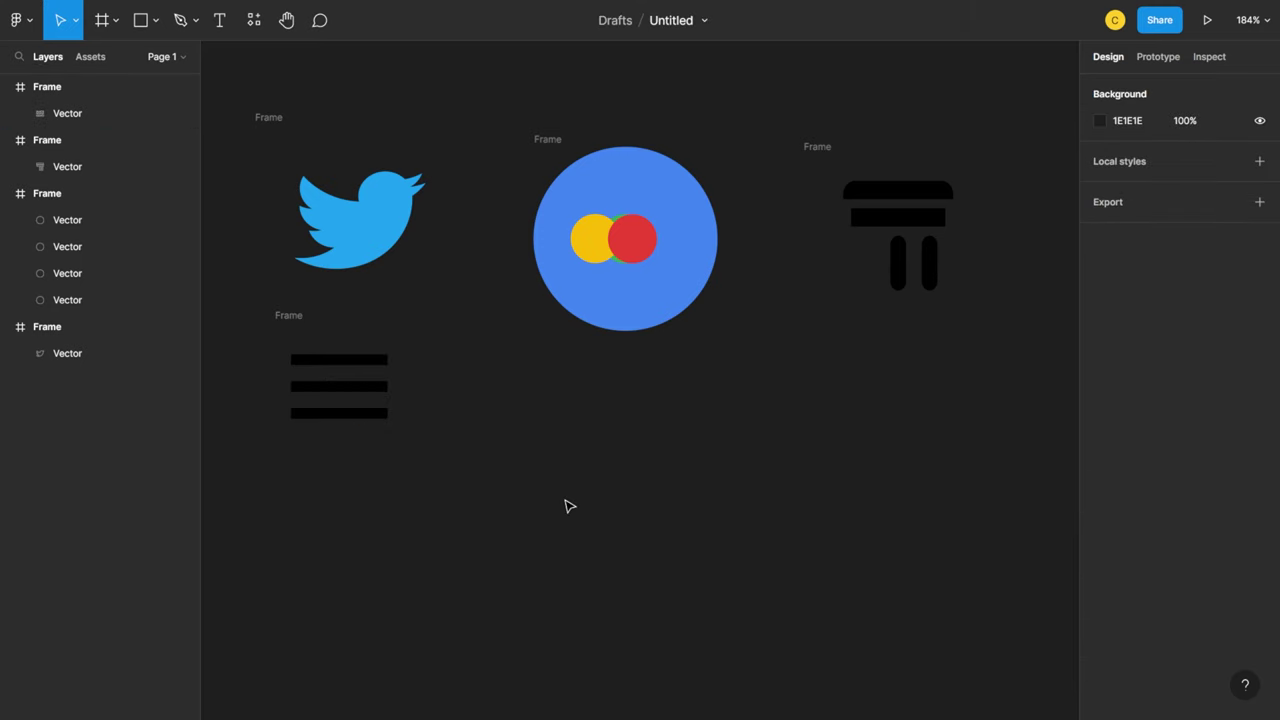
{"action": "key", "text": "alt+Tab"}
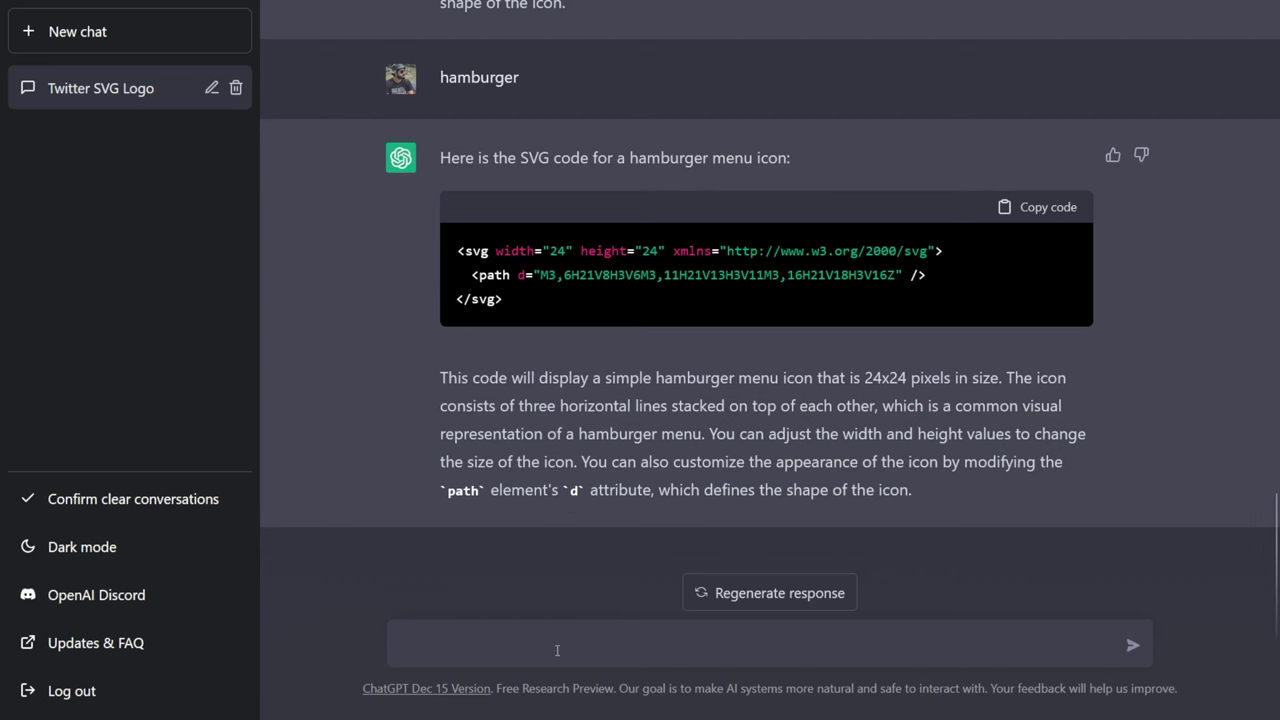
Ask for 'an svg of white house' and scroll through ChatGPT's refusal
{"action": "left_click", "coordinate": [557, 650]}
{"action": "type", "text": "an sv"}
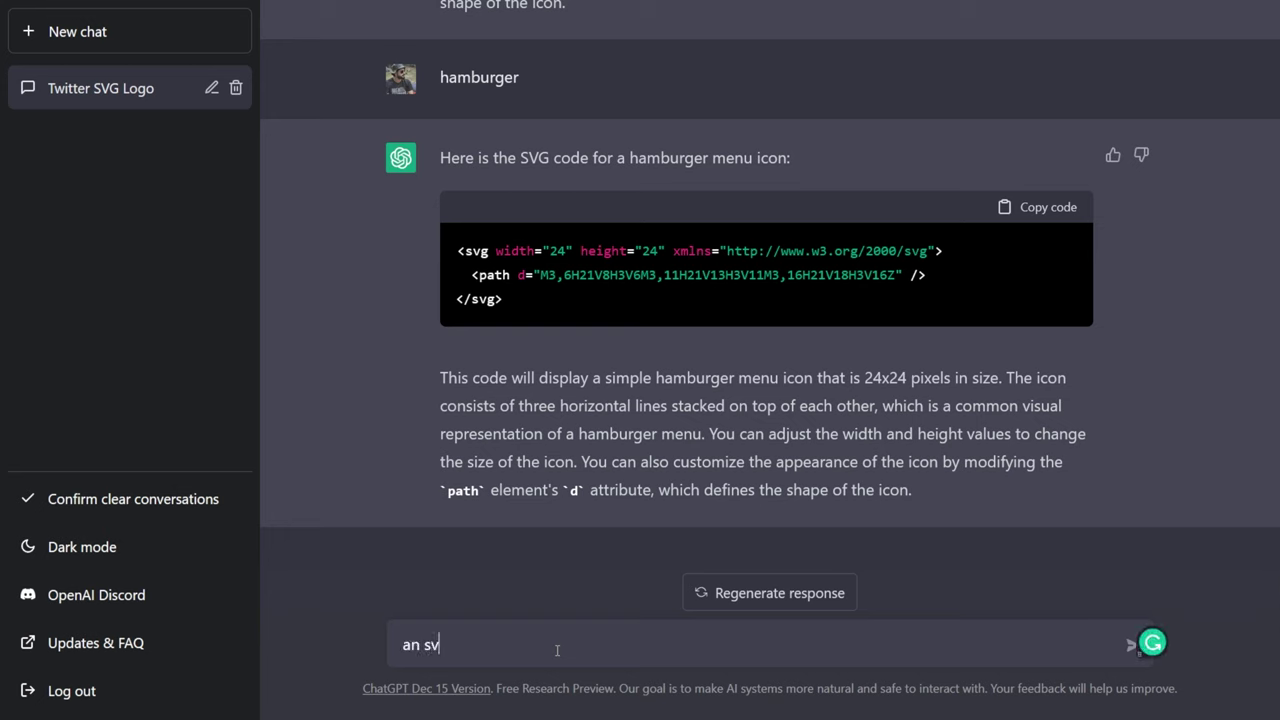
{"action": "type", "text": "g of white"}
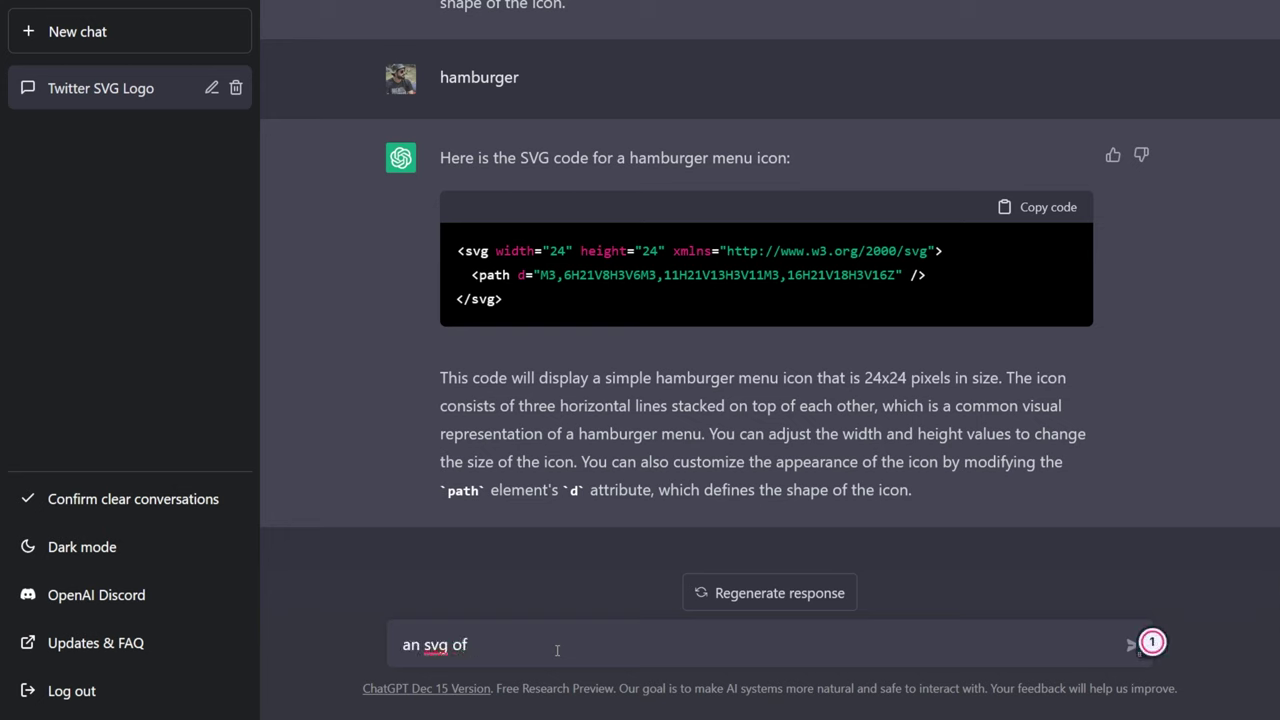
{"action": "type", "text": " h"}
{"action": "type", "text": "ouse"}
{"action": "key", "text": "Return"}
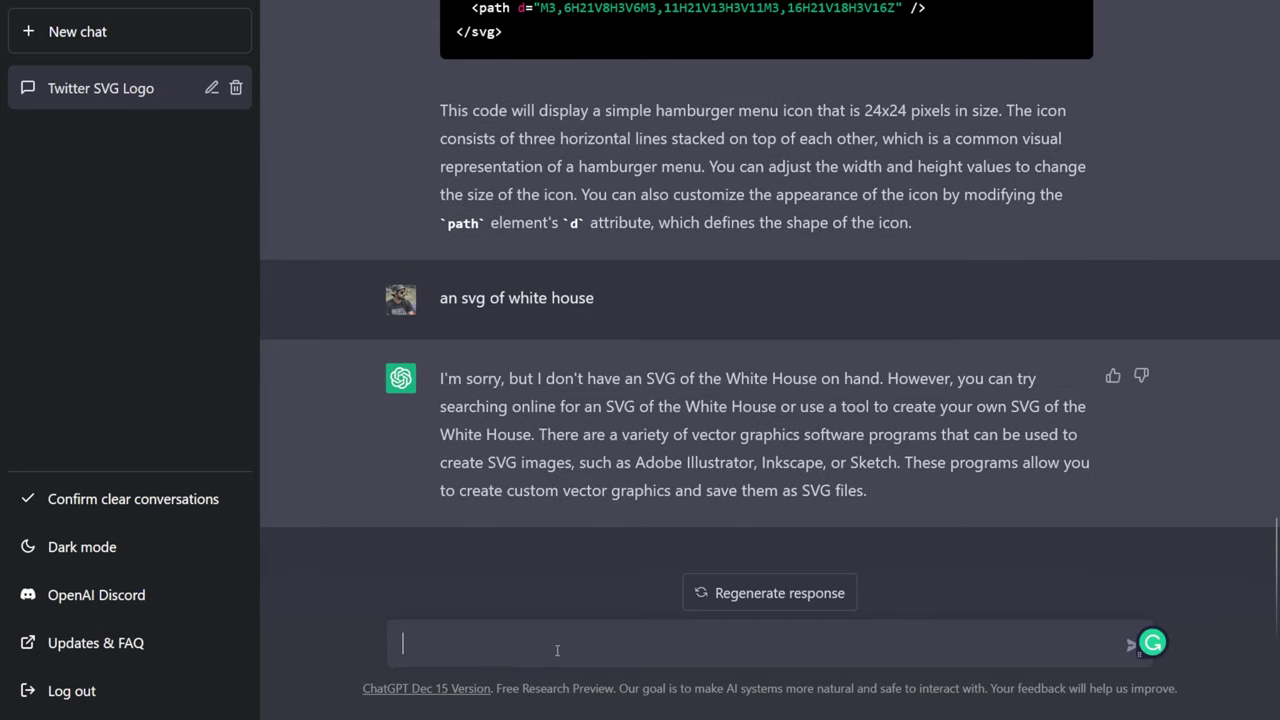
{"action": "scroll", "coordinate": [604, 414], "scroll_direction": "up", "scroll_amount": 2}
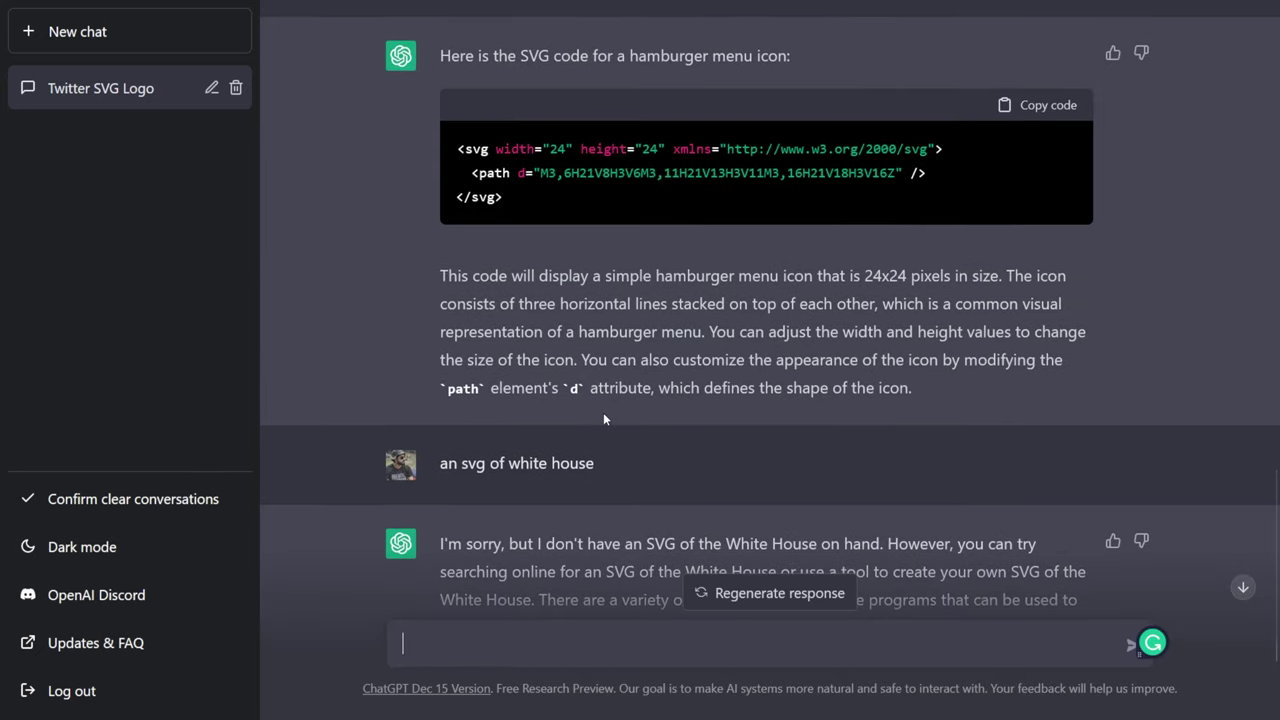
{"action": "scroll", "coordinate": [603, 418], "scroll_direction": "down", "scroll_amount": 1}
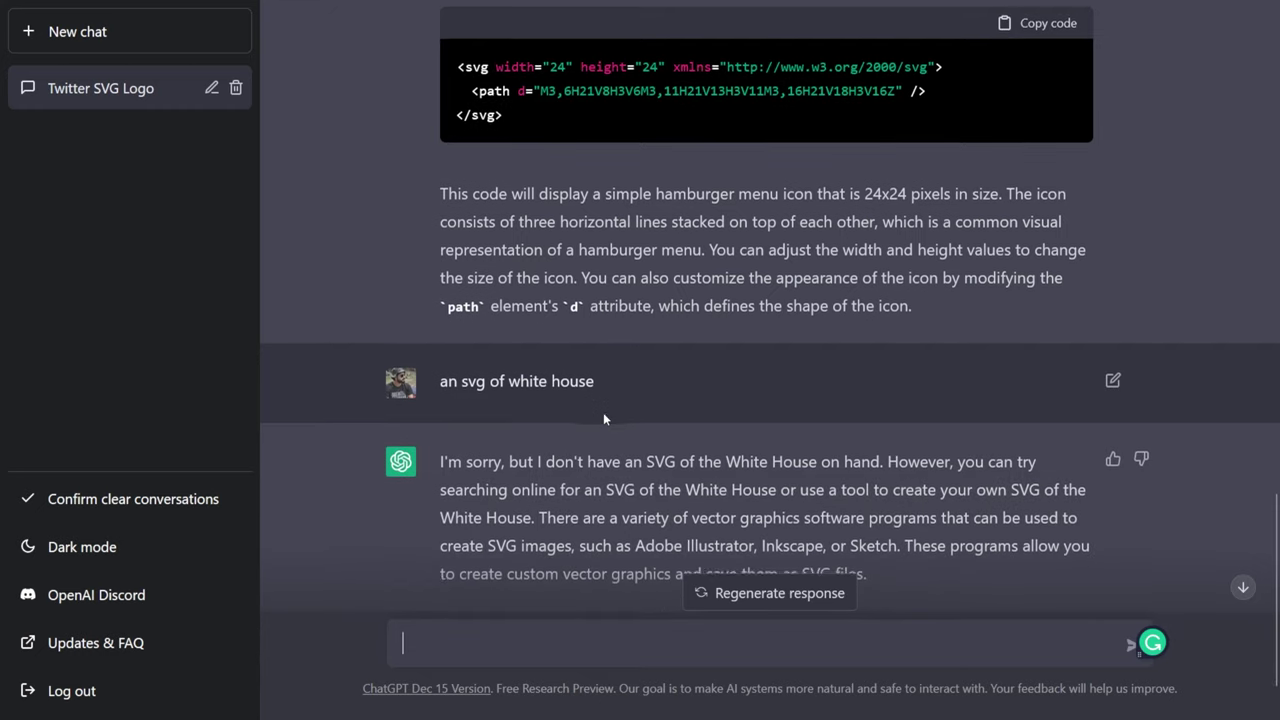
{"action": "scroll", "coordinate": [603, 418], "scroll_direction": "down", "scroll_amount": 1}
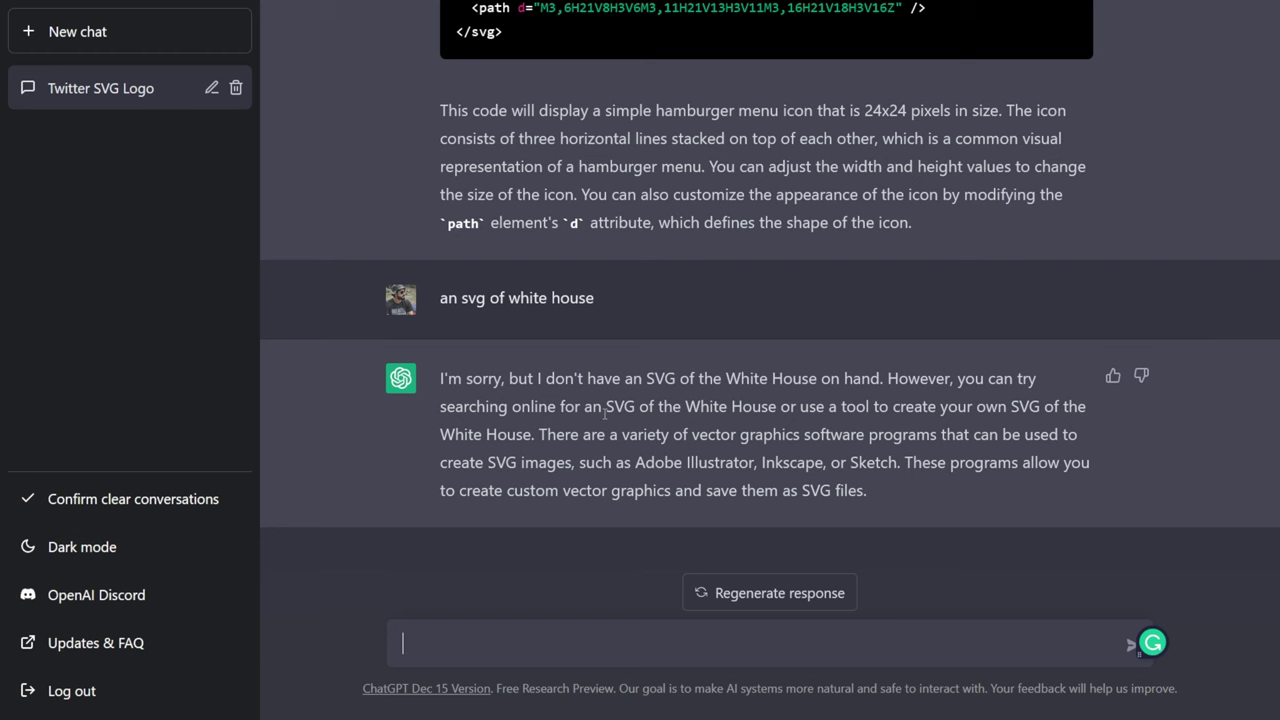
{"action": "scroll", "coordinate": [604, 414], "scroll_direction": "up", "scroll_amount": 6}
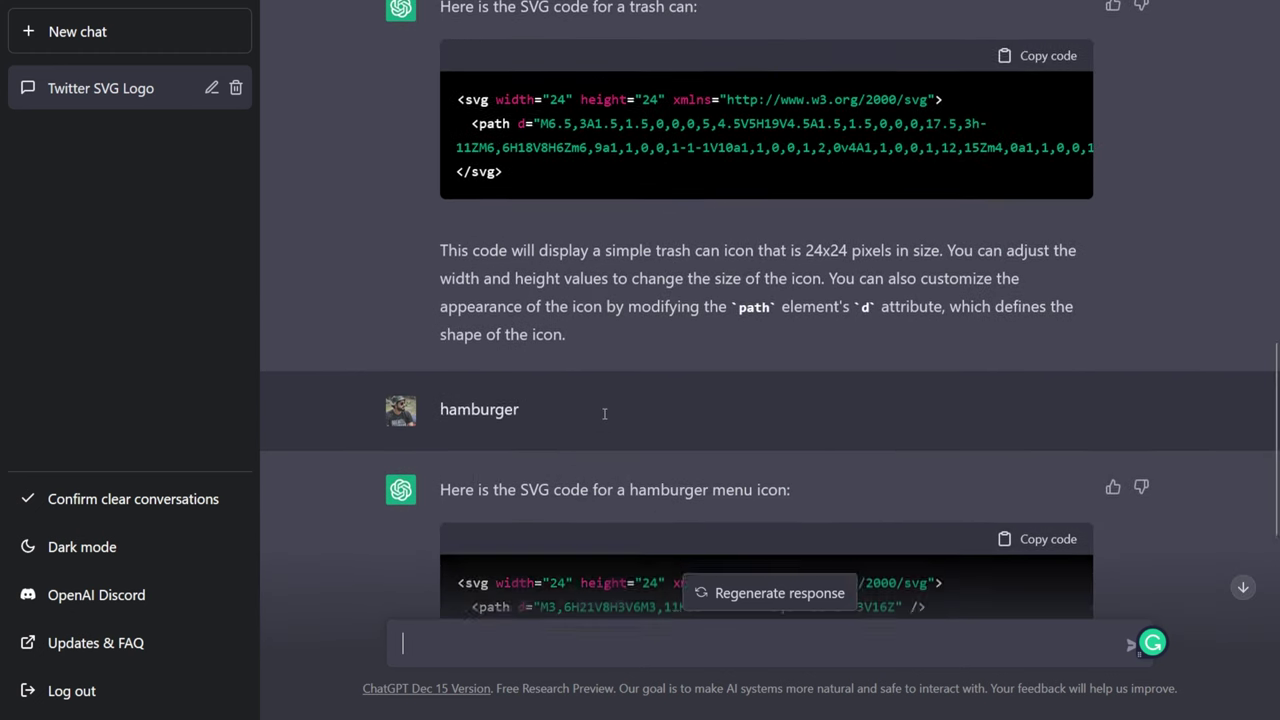
{"action": "scroll", "coordinate": [604, 413], "scroll_direction": "up", "scroll_amount": 1}
{"action": "scroll", "coordinate": [650, 352], "scroll_direction": "down", "scroll_amount": 8}
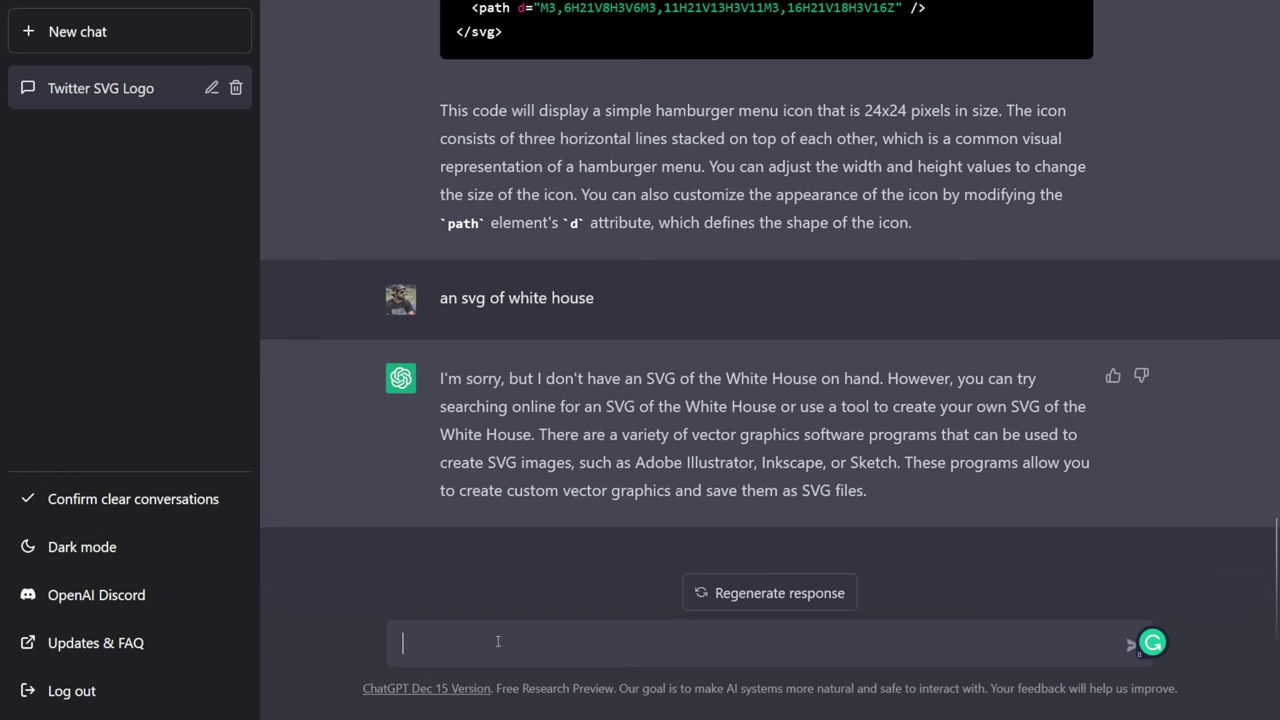
Ask ChatGPT for 'svg of book' and copy the 24×24 book-icon code
{"action": "left_click", "coordinate": [497, 641]}
{"action": "type", "text": "svg of b"}
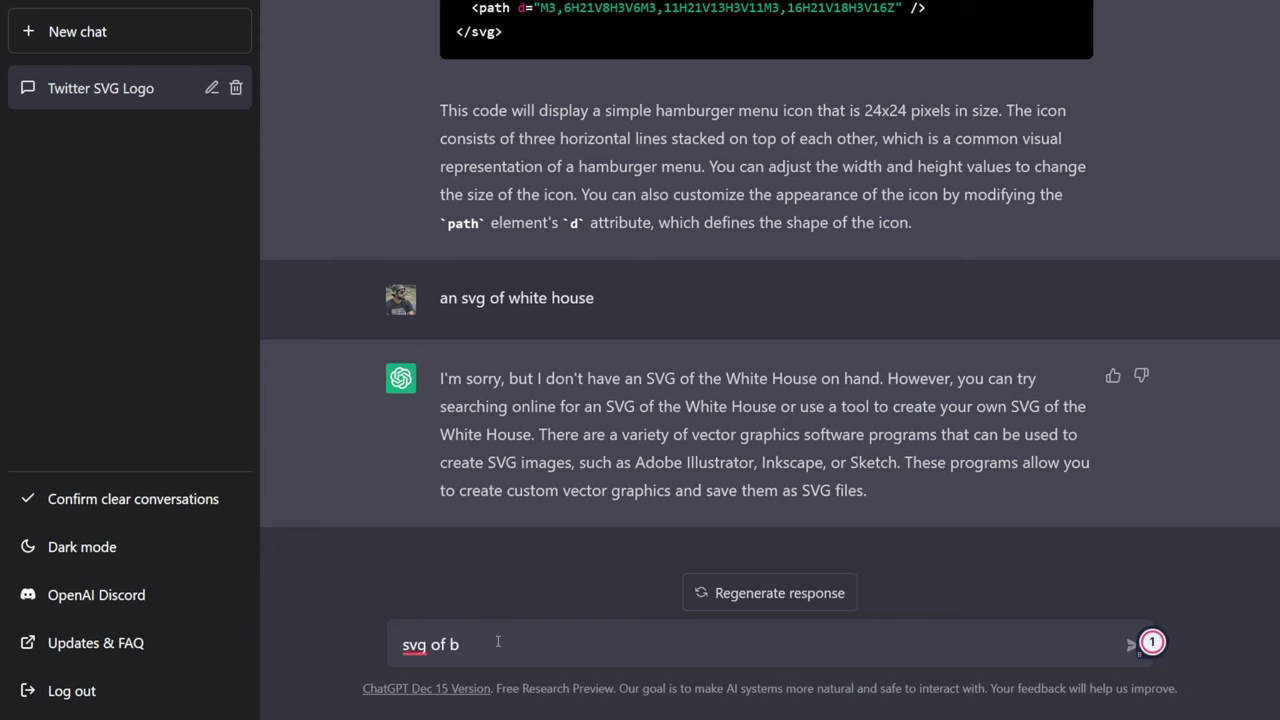
{"action": "type", "text": "ook"}
{"action": "key", "text": "Return"}
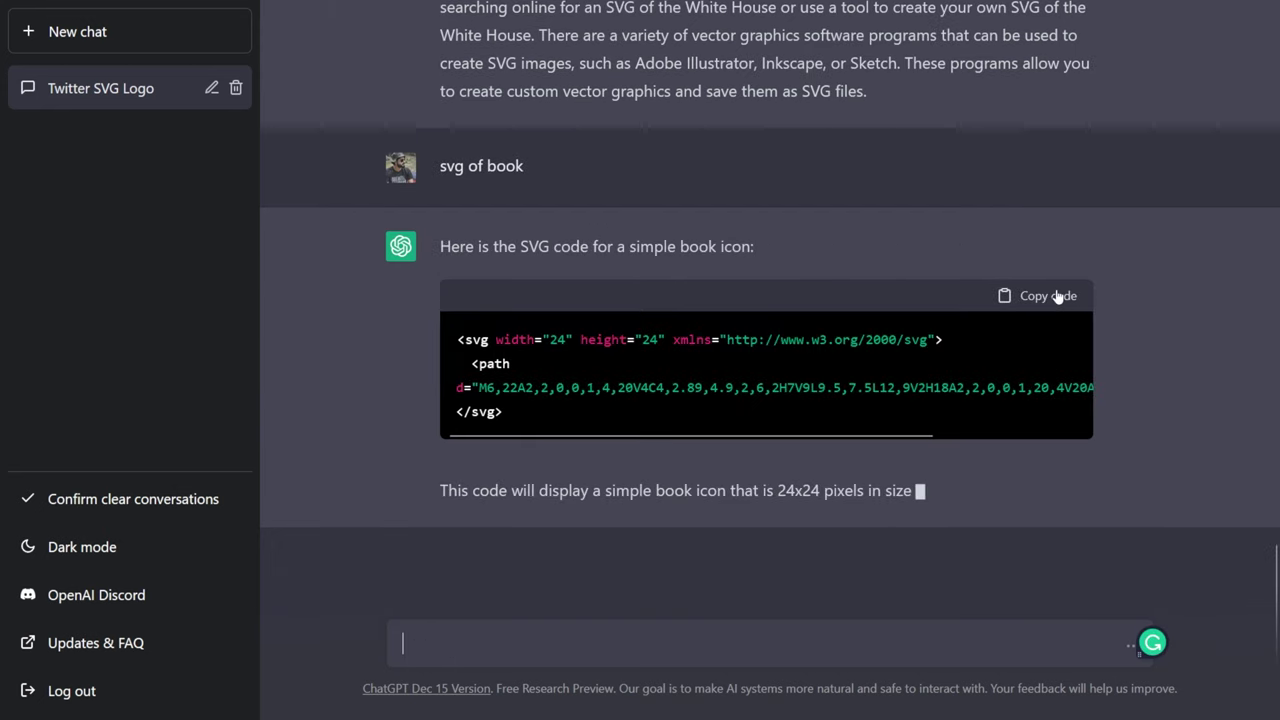
{"action": "left_click", "coordinate": [1058, 296]}
Paste the book SVG into Figma, resize it to about 79×73, and place it below the hamburger menu
{"action": "key", "text": "alt+Tab"}
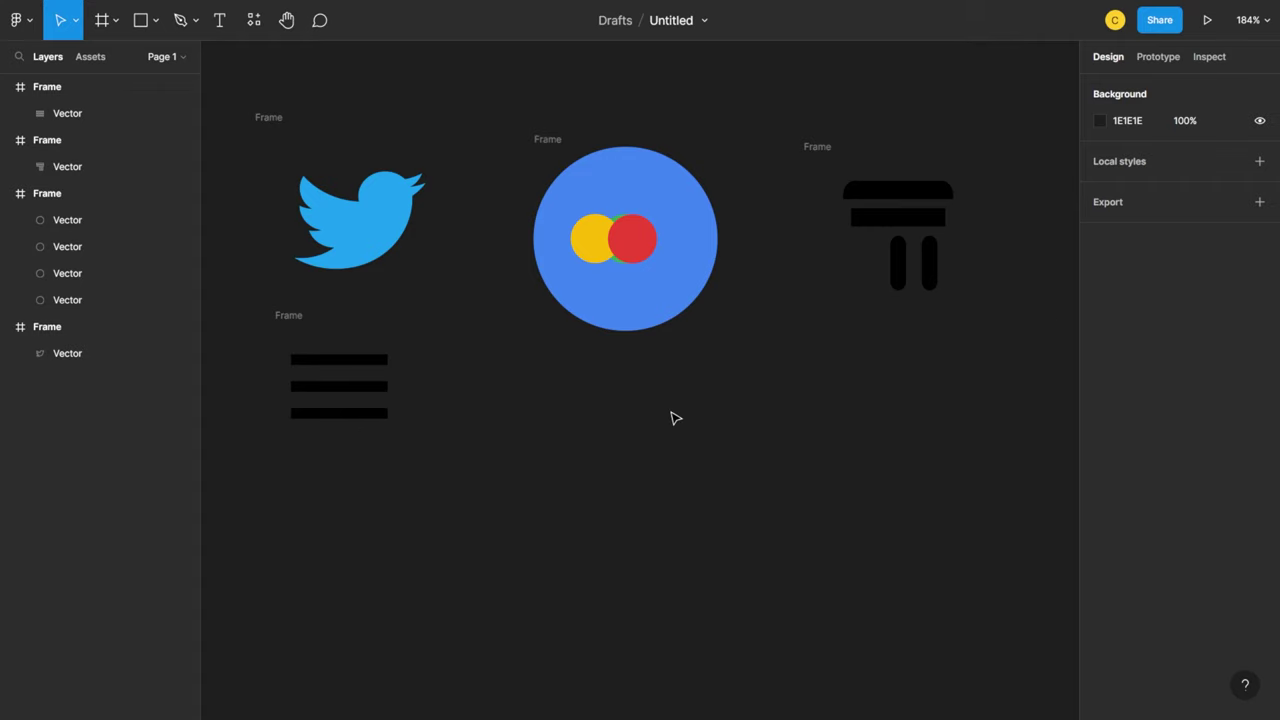
{"action": "key", "text": "ctrl+v"}
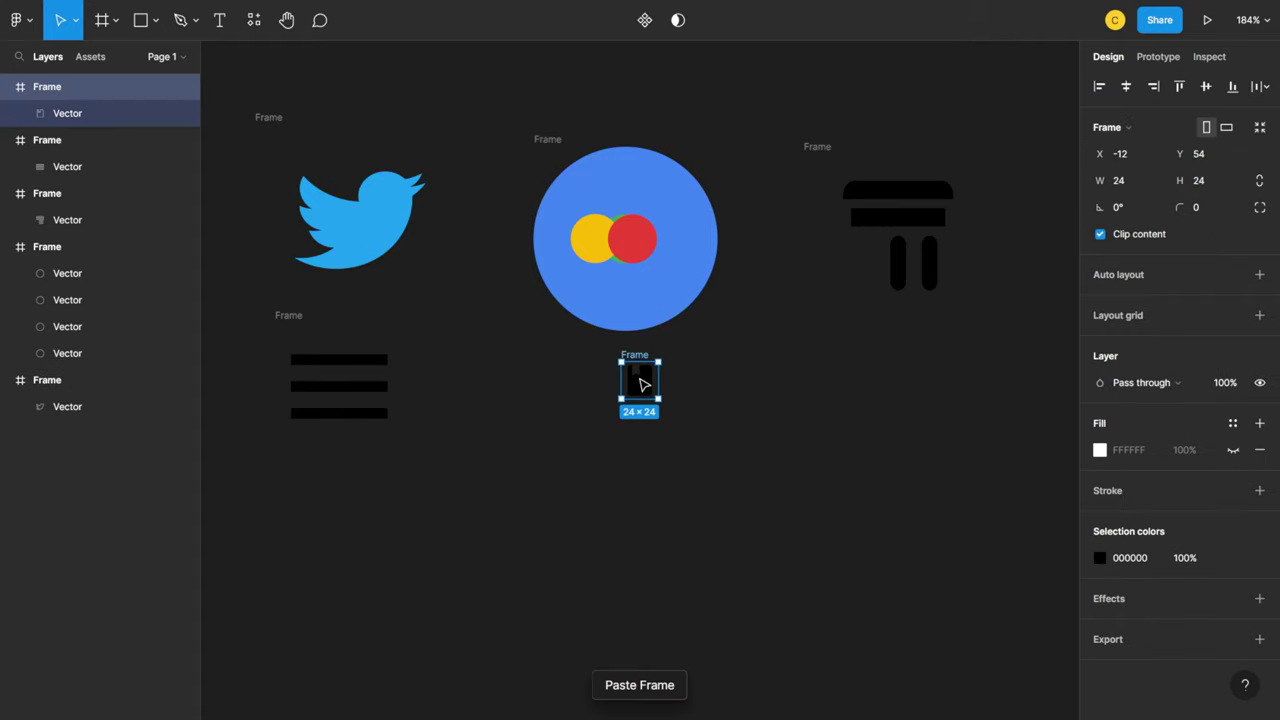
{"action": "left_click_drag", "start_coordinate": [645, 390], "coordinate": [631, 560]}
{"action": "left_click_drag", "start_coordinate": [569, 534], "coordinate": [569, 474]}
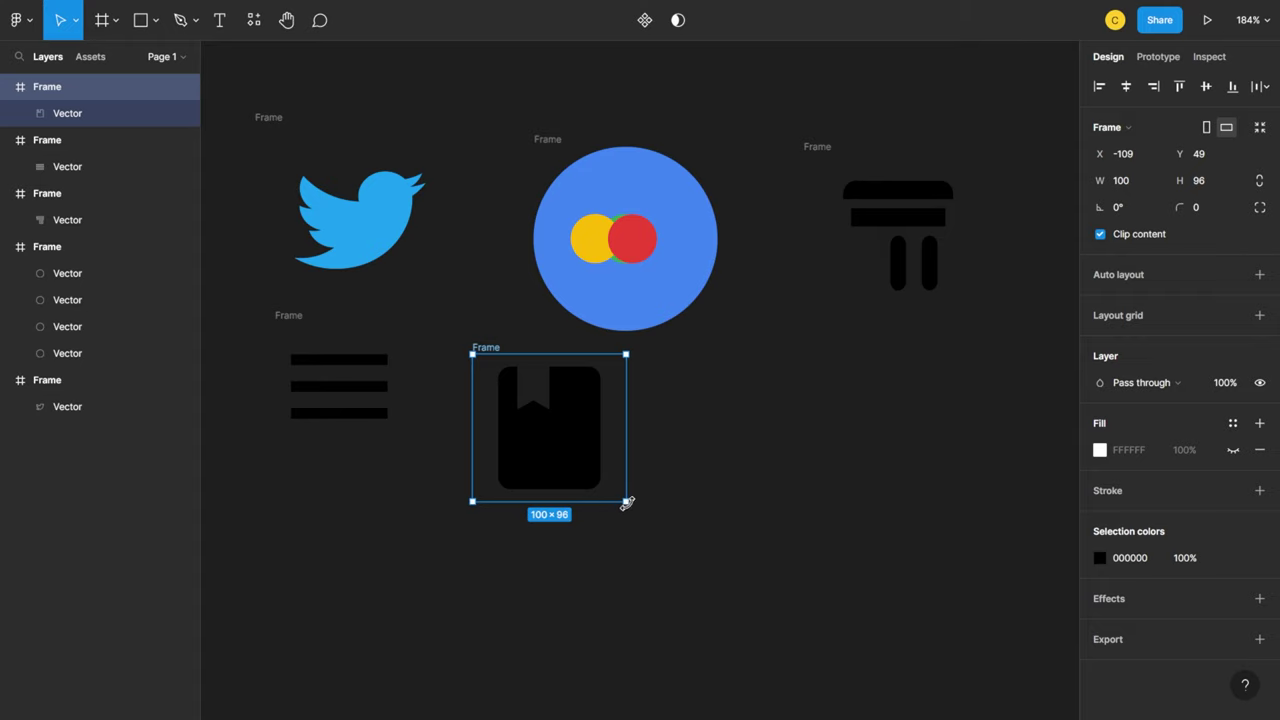
{"action": "left_click_drag", "start_coordinate": [626, 500], "coordinate": [594, 466]}
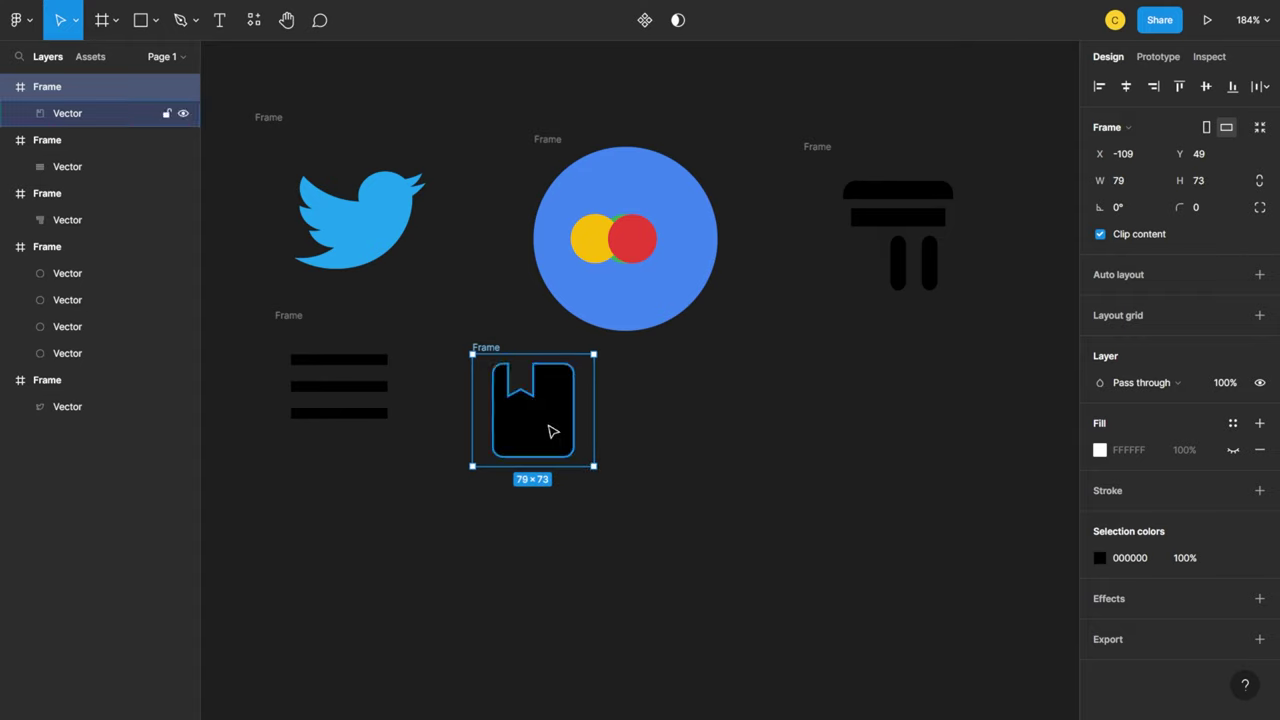
{"action": "left_click_drag", "start_coordinate": [535, 436], "coordinate": [343, 551]}
{"action": "left_click", "coordinate": [581, 486]}
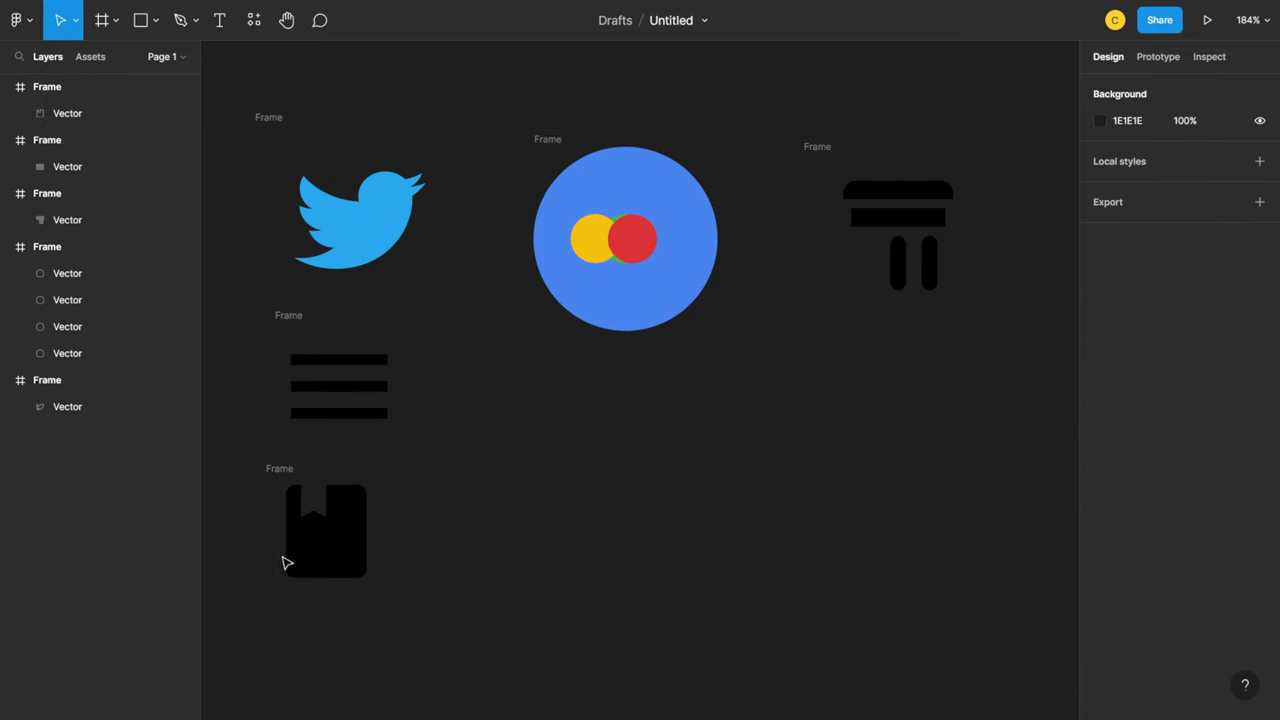
Enlarge the book vector to 72×70 and pull it and the hamburger stripes out of their frames
{"action": "left_click_drag", "start_coordinate": [326, 551], "coordinate": [335, 548]}
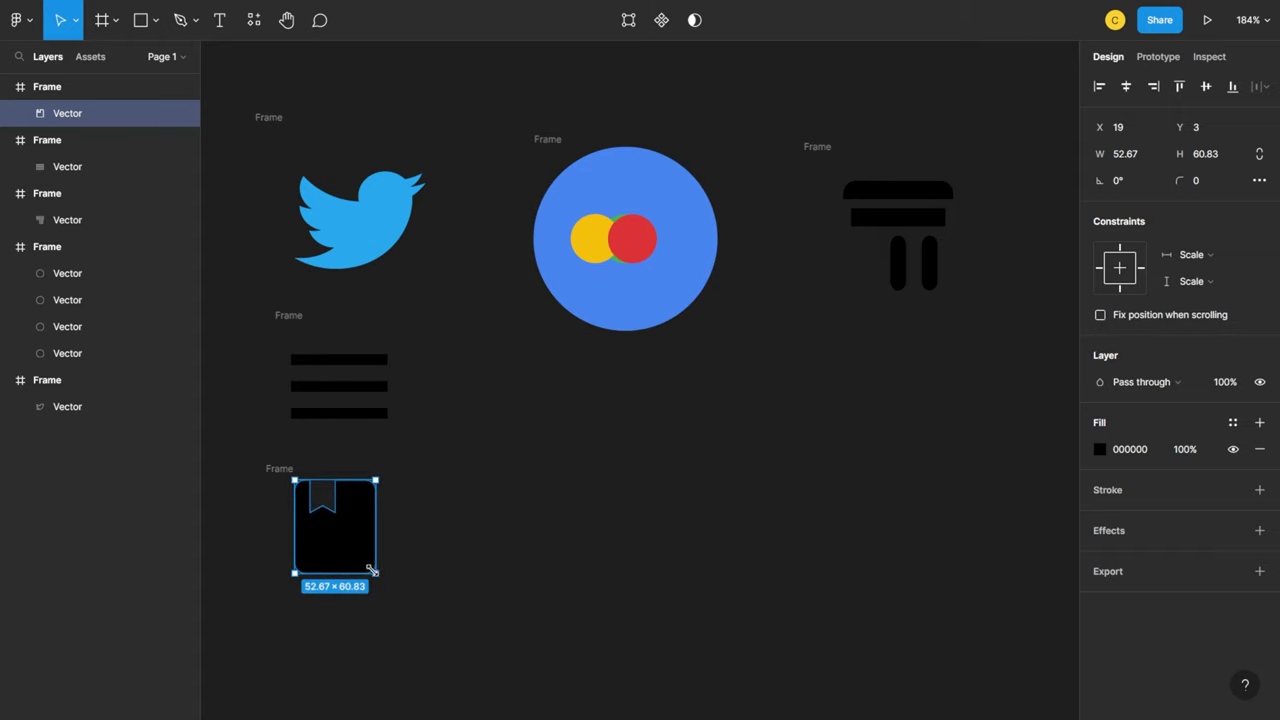
{"action": "left_click_drag", "start_coordinate": [375, 573], "coordinate": [584, 491]}
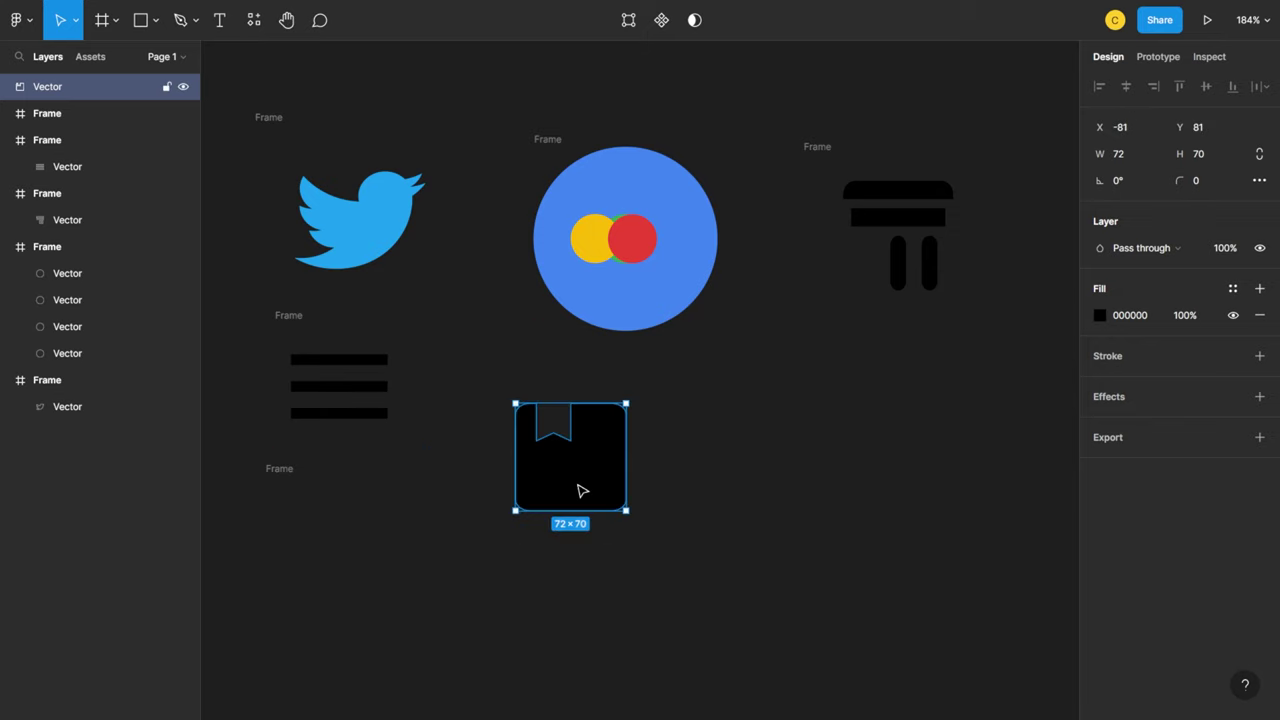
{"action": "left_click", "coordinate": [344, 408]}
{"action": "left_click_drag", "start_coordinate": [344, 408], "coordinate": [354, 462]}
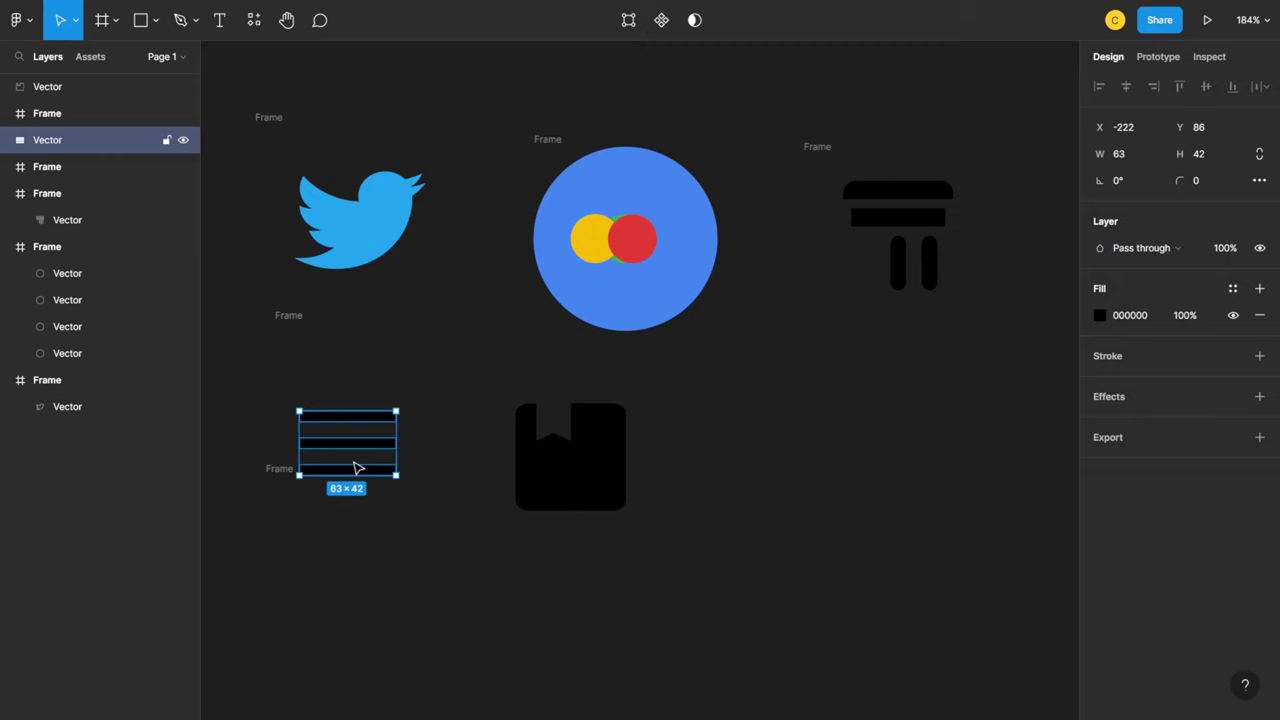
{"action": "left_click_drag", "start_coordinate": [357, 468], "coordinate": [388, 466]}
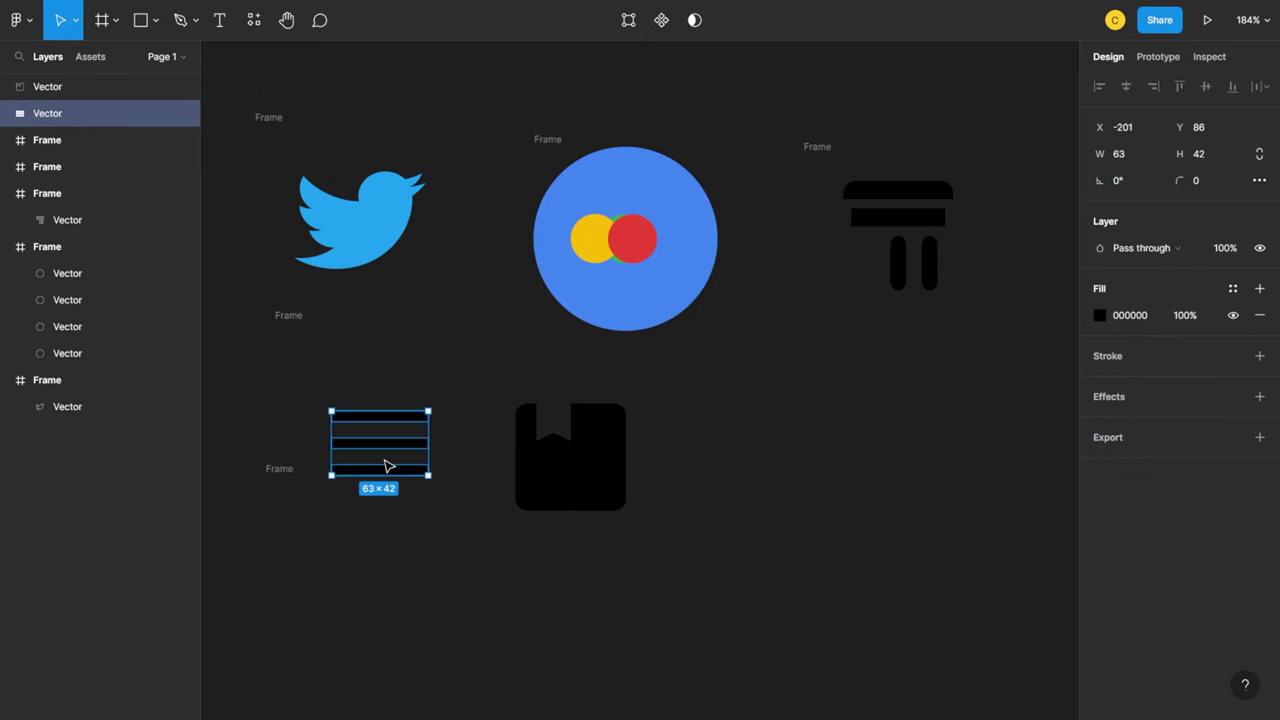